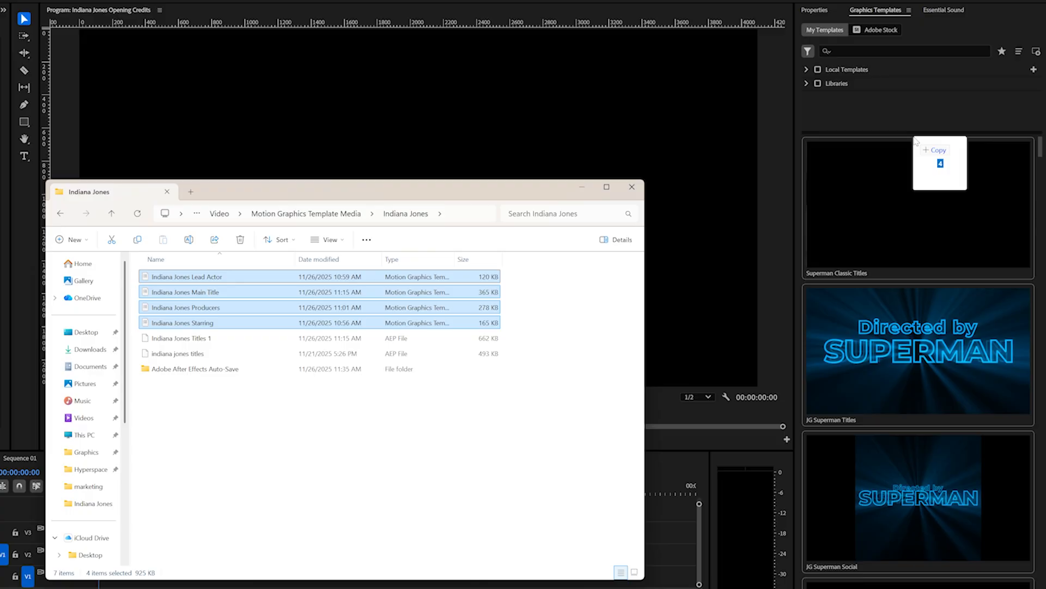
# - Import the four Indiana Jones motion graphics templates and place the Indiana Jones Starring template at the start of track V1
pyautogui.moveTo(915, 141); pyautogui.dragTo(916, 142)
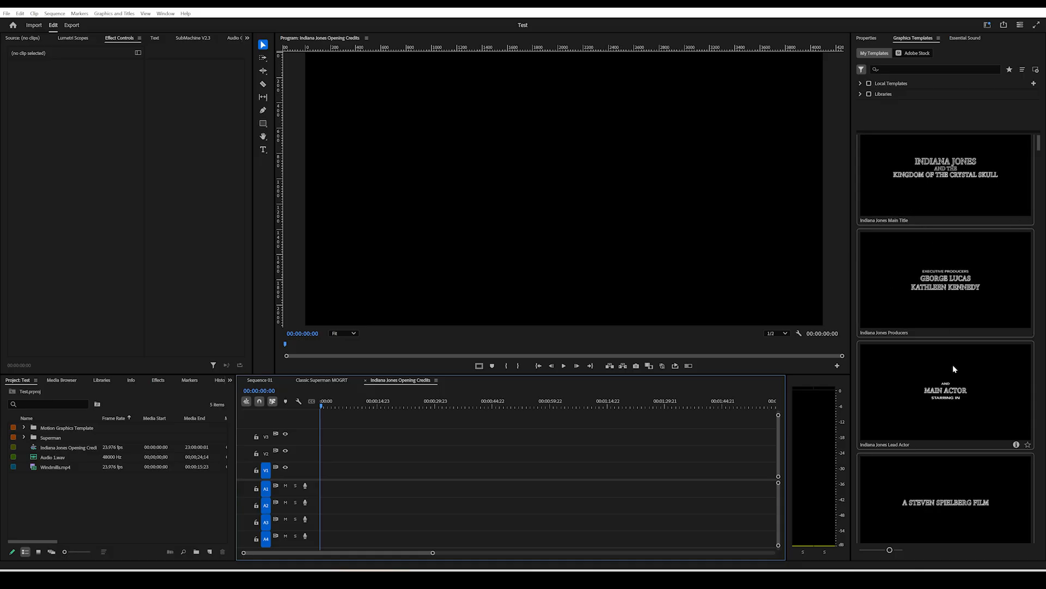
pyautogui.scroll(-2, 966, 398)
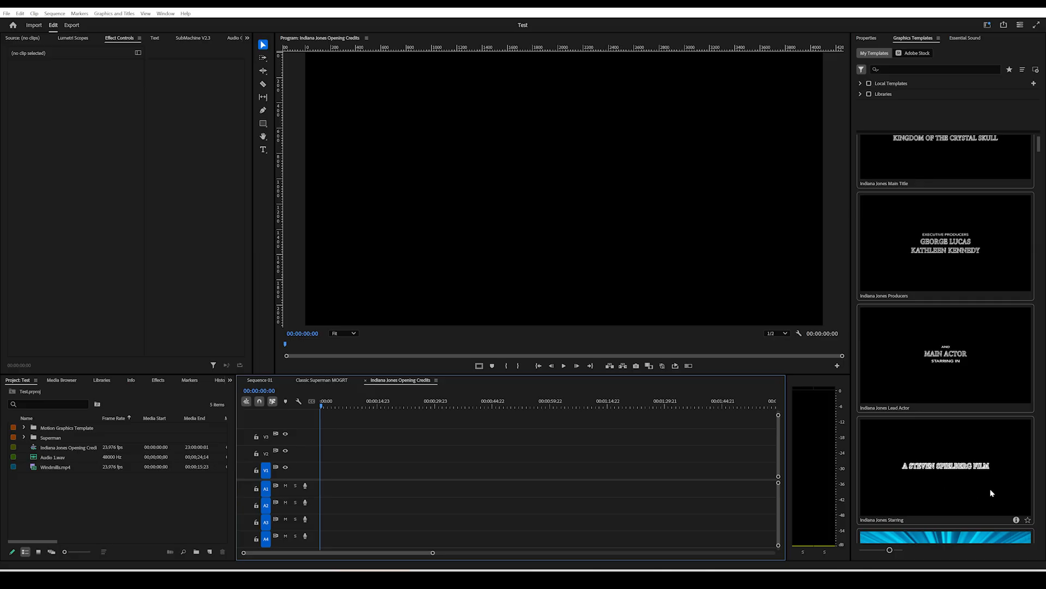
pyautogui.moveTo(977, 495); pyautogui.dragTo(326, 470)
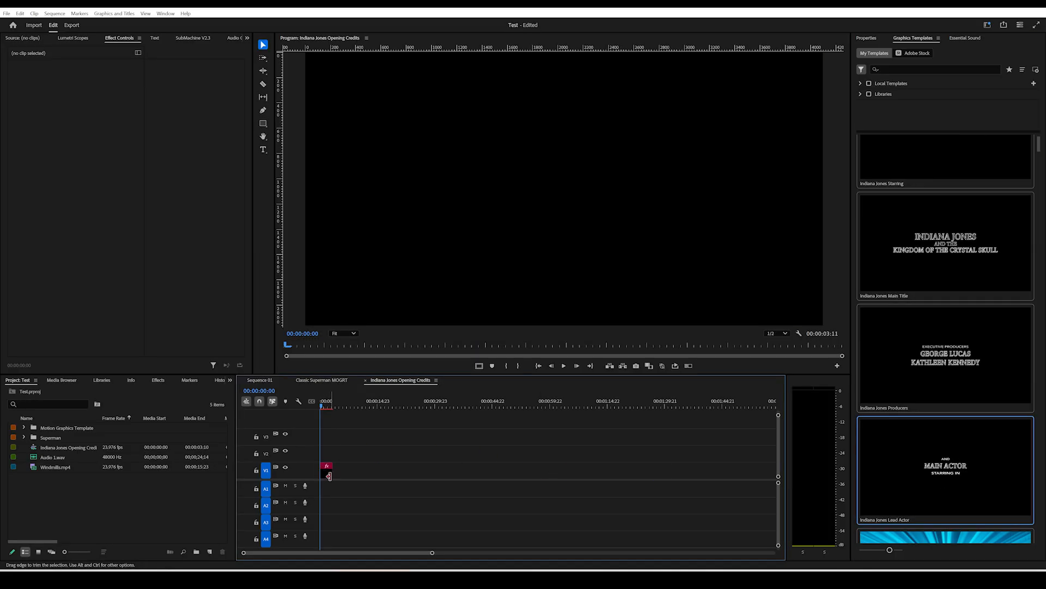
# - Play through the Indiana Jones Starring title and return the playhead to a frame where its text is fully shown
pyautogui.click(564, 366)
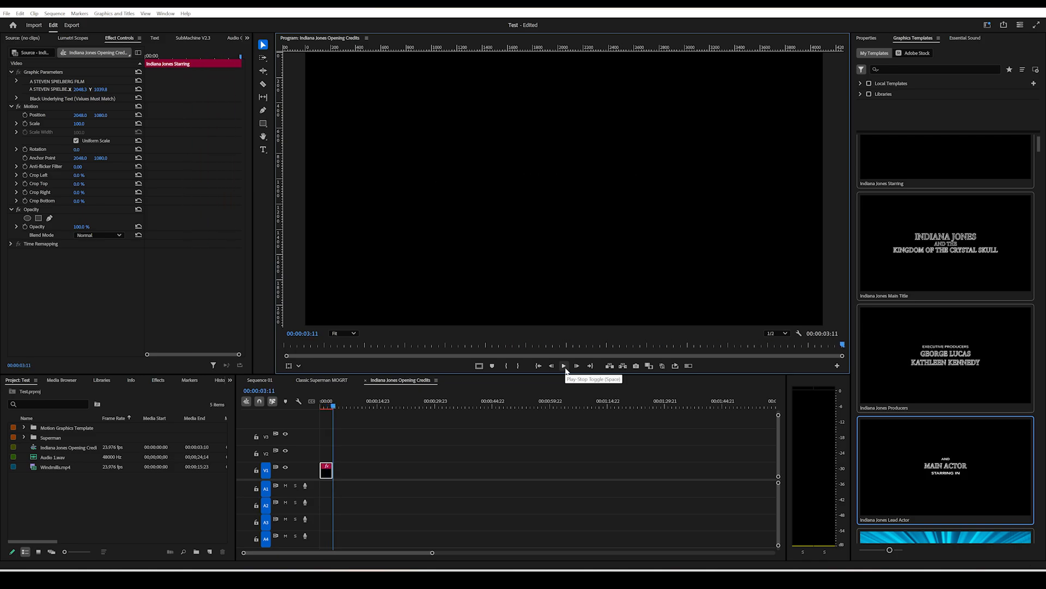
pyautogui.click(326, 404)
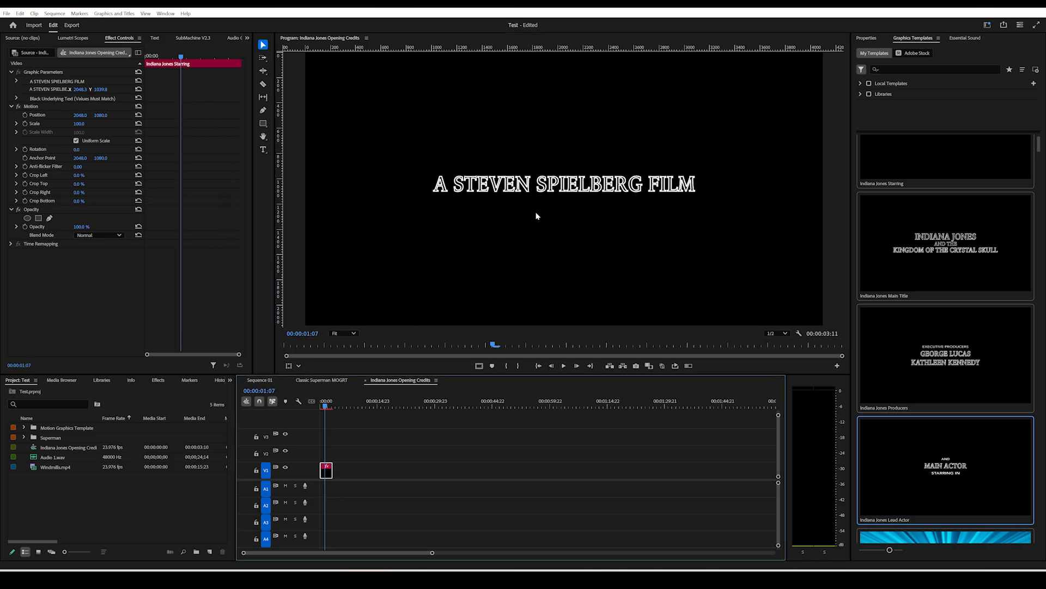
# - Move the title clip up to track V2 and place Windmills.mp4 beneath it at the start of V1
pyautogui.moveTo(326, 472); pyautogui.dragTo(324, 459)
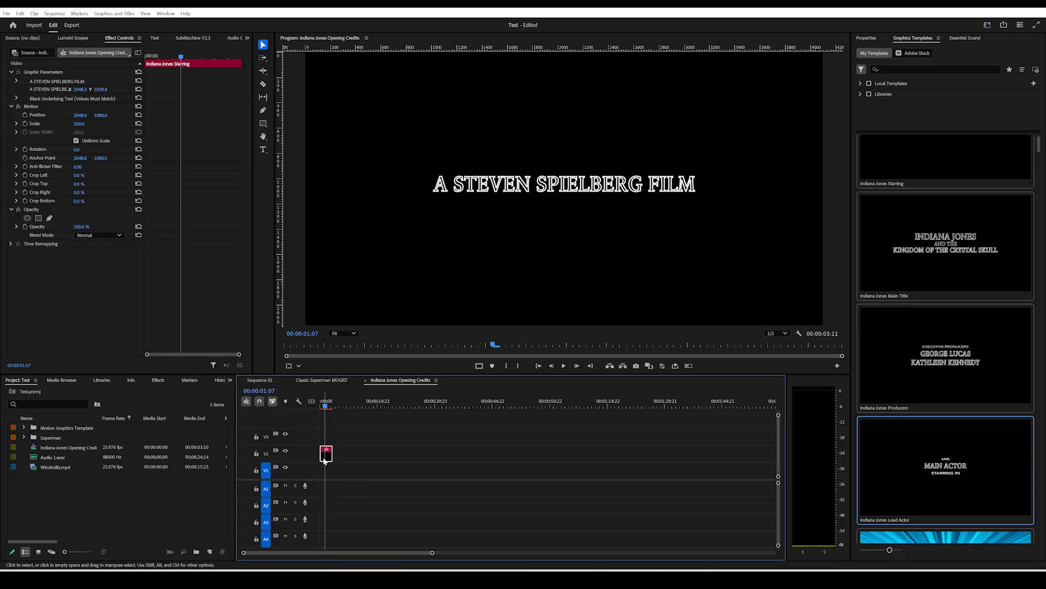
pyautogui.doubleClick(40, 466)
pyautogui.moveTo(117, 334); pyautogui.dragTo(326, 470)
pyautogui.click(368, 469)
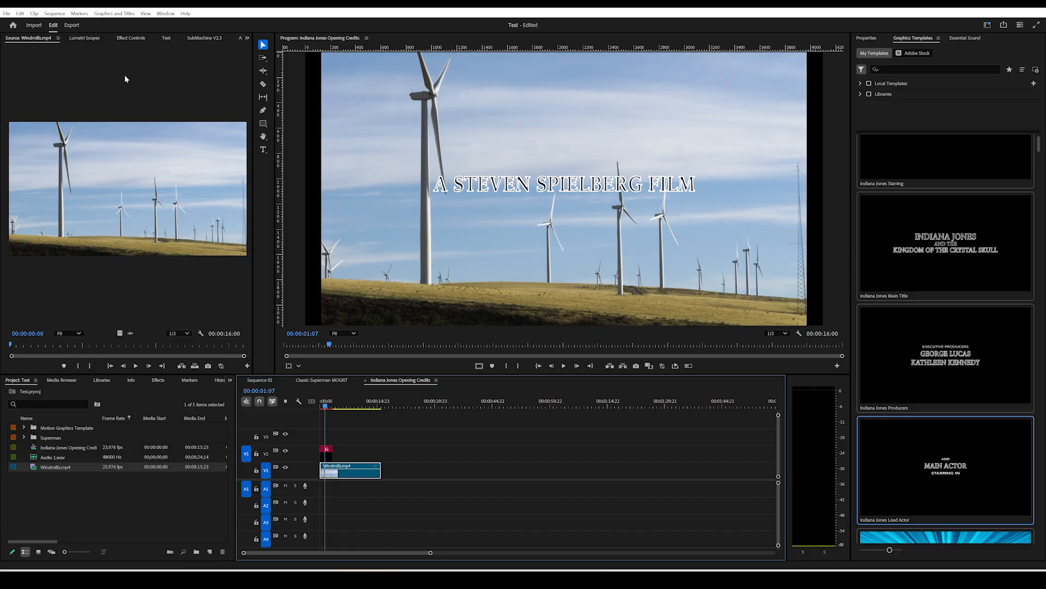
# - Set the scale of the Windmills.mp4 clip to 111 so it fills the frame
pyautogui.click(131, 38)
pyautogui.moveTo(79, 90); pyautogui.dragTo(85, 89)
# - Play the sequence from the start, pausing at several points to examine how the title animates out over the windmill footage
pyautogui.moveTo(326, 406); pyautogui.dragTo(317, 405)
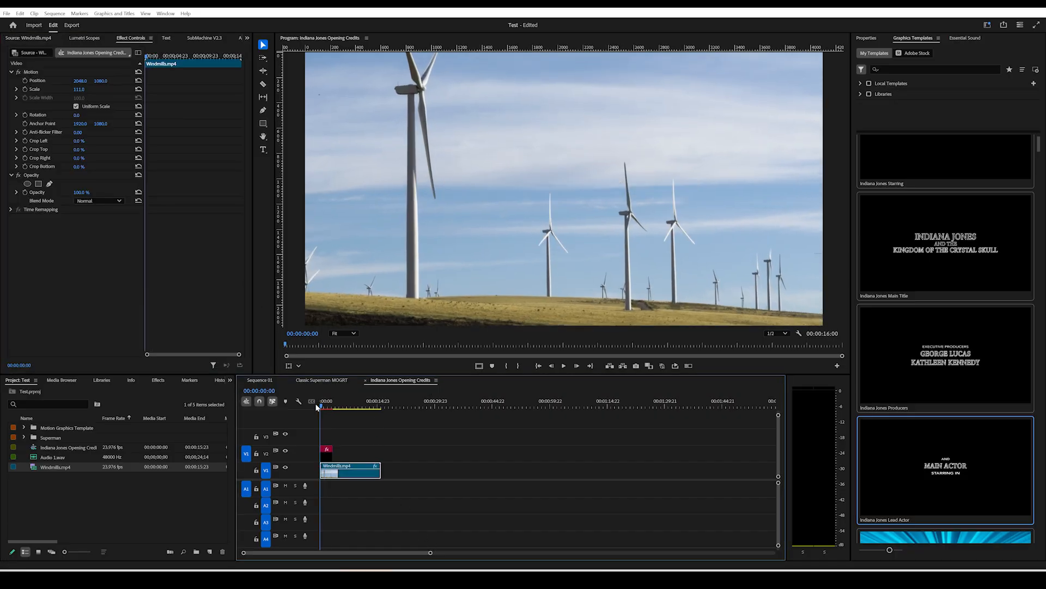
pyautogui.click(563, 365)
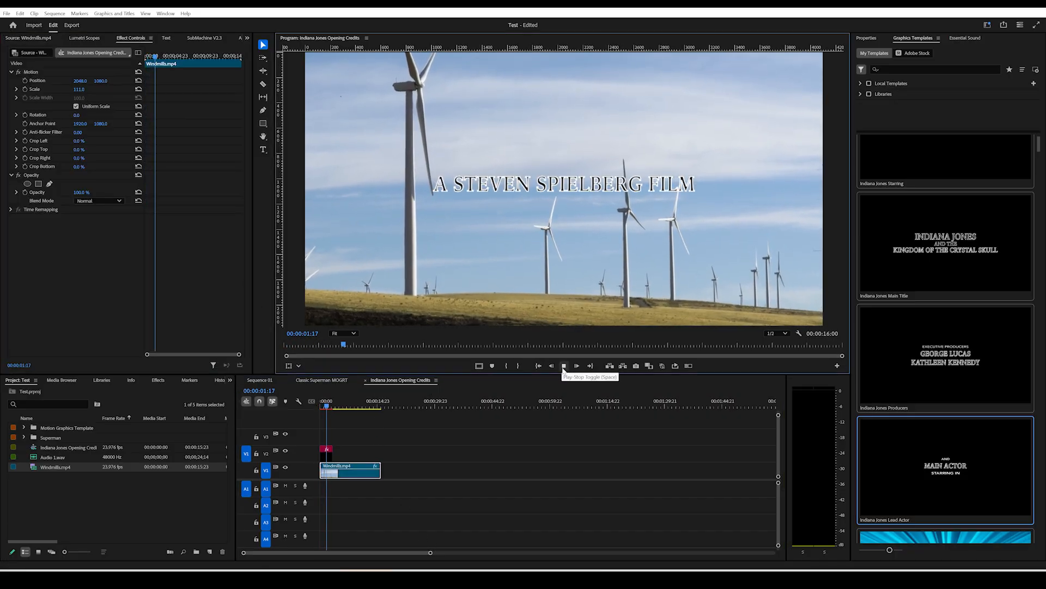
pyautogui.click(564, 368)
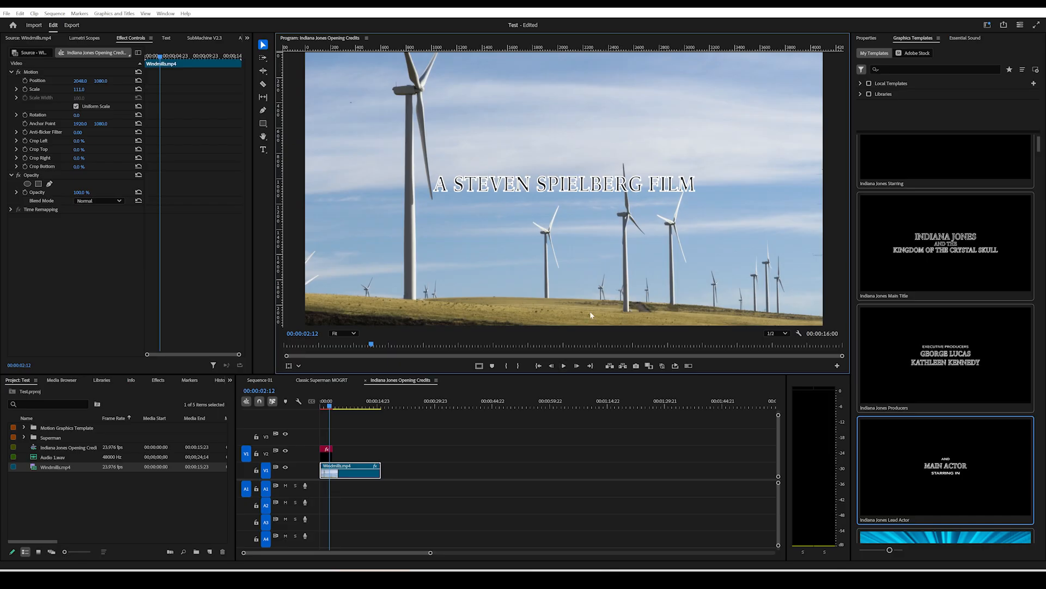
pyautogui.click(564, 366)
pyautogui.click(564, 366)
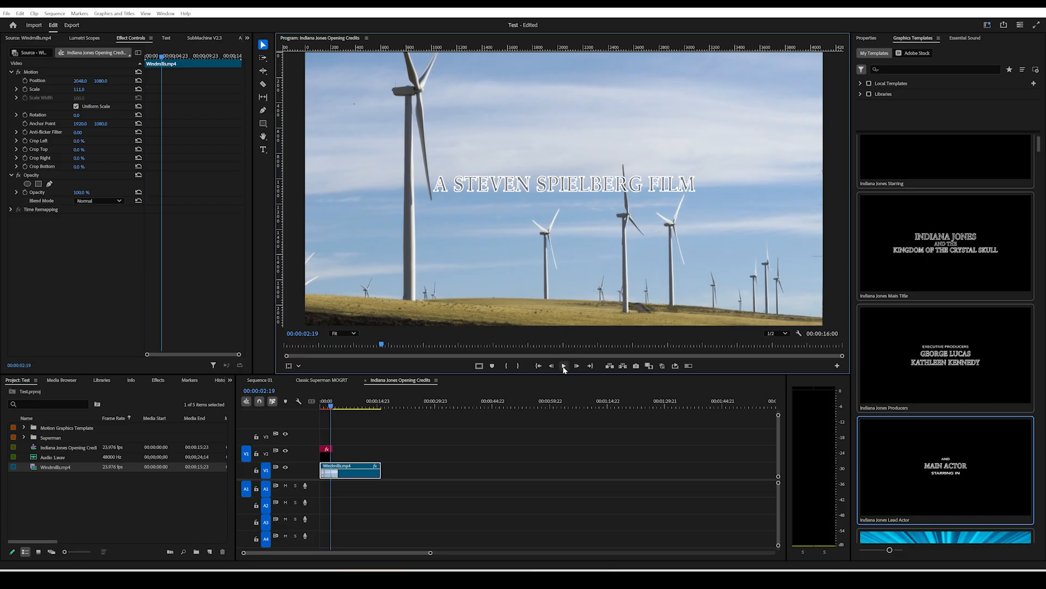
pyautogui.click(564, 366)
pyautogui.click(563, 367)
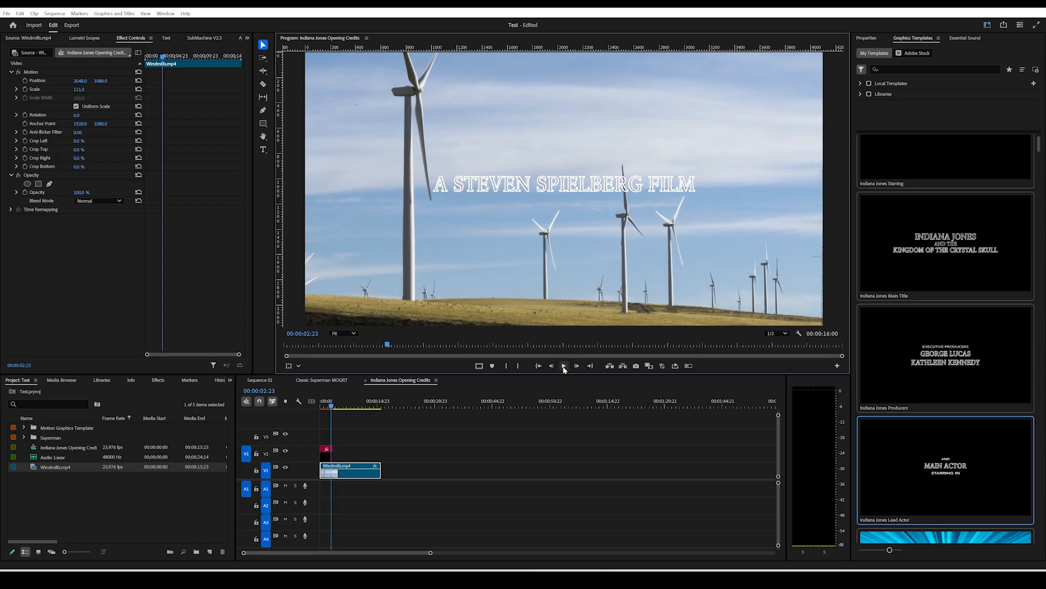
pyautogui.click(563, 366)
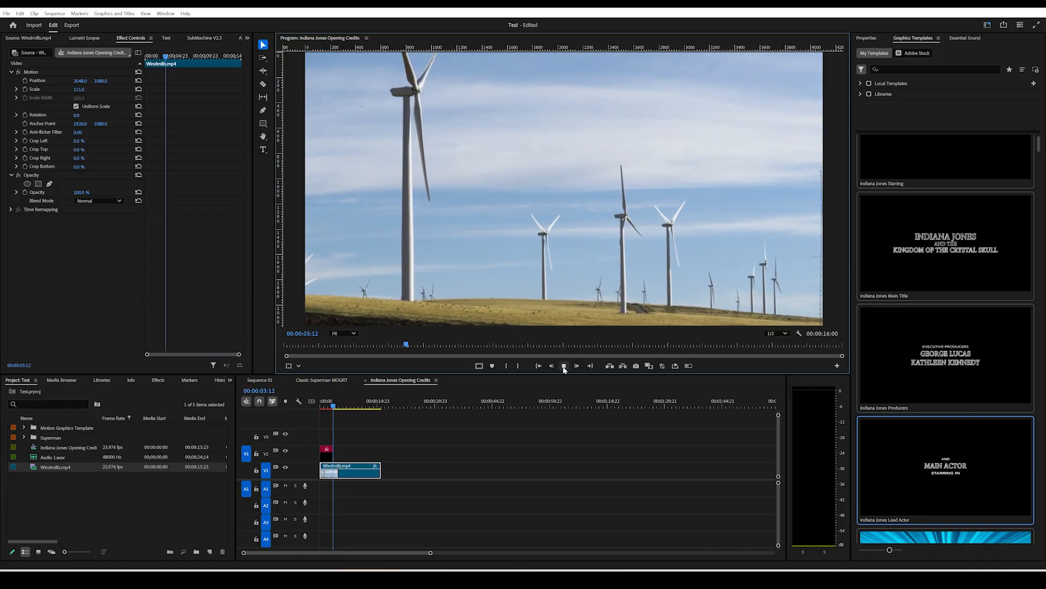
# - Scrub between the title's filled and outline-only phases, and replay the whole title from the start
pyautogui.click(331, 404)
pyautogui.moveTo(331, 404); pyautogui.dragTo(328, 404)
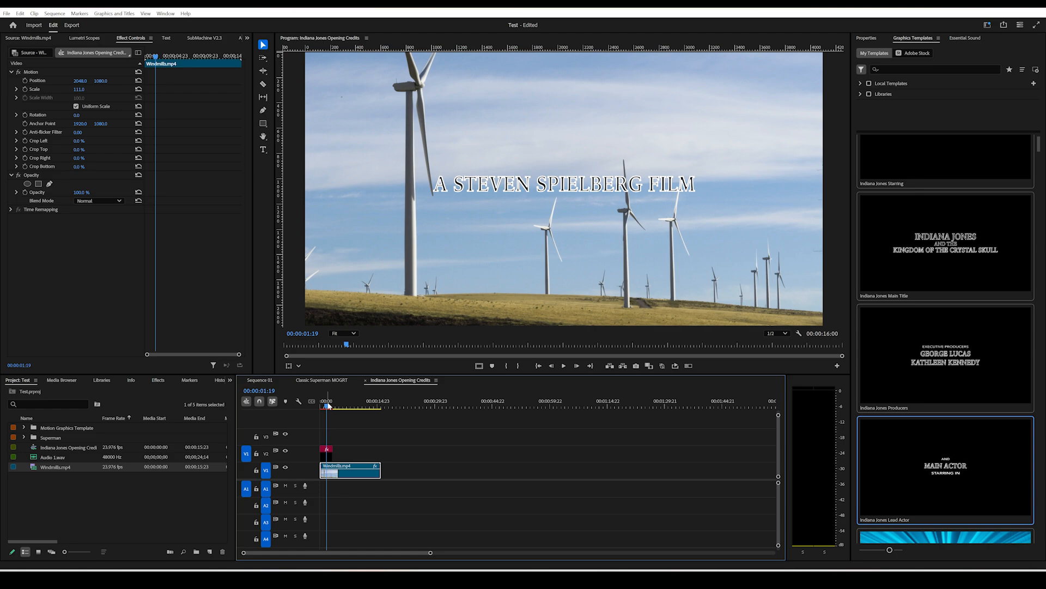
pyautogui.scroll(1, 980, 324)
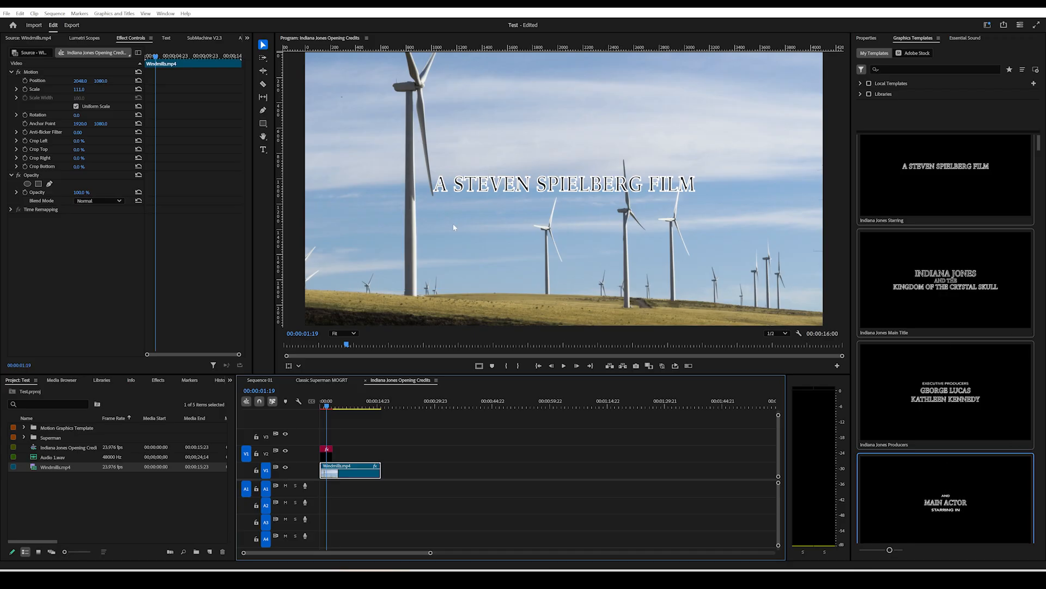
pyautogui.moveTo(329, 407); pyautogui.dragTo(332, 408)
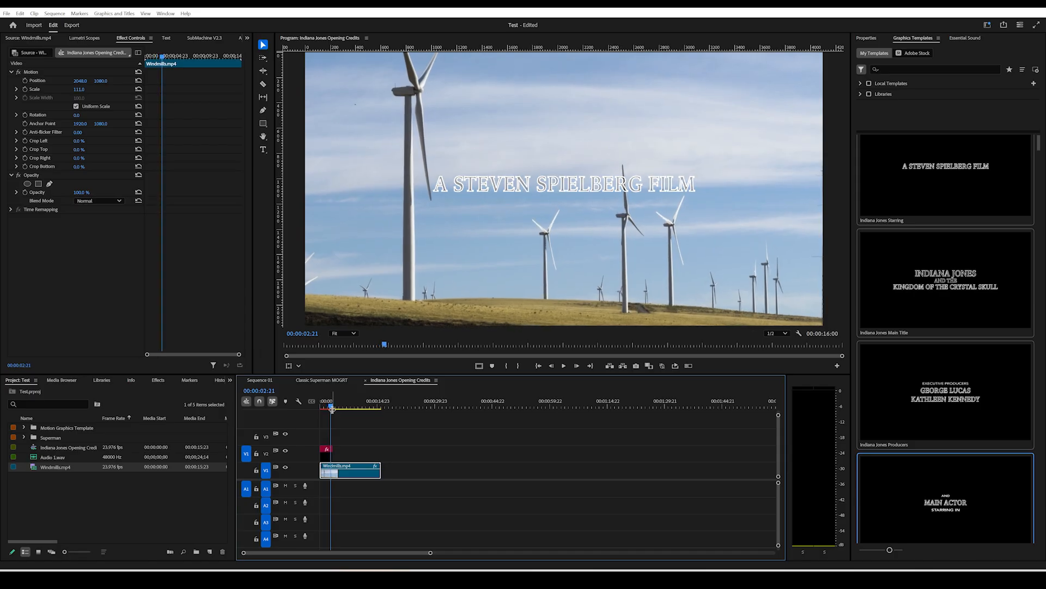
pyautogui.moveTo(327, 408); pyautogui.dragTo(321, 409)
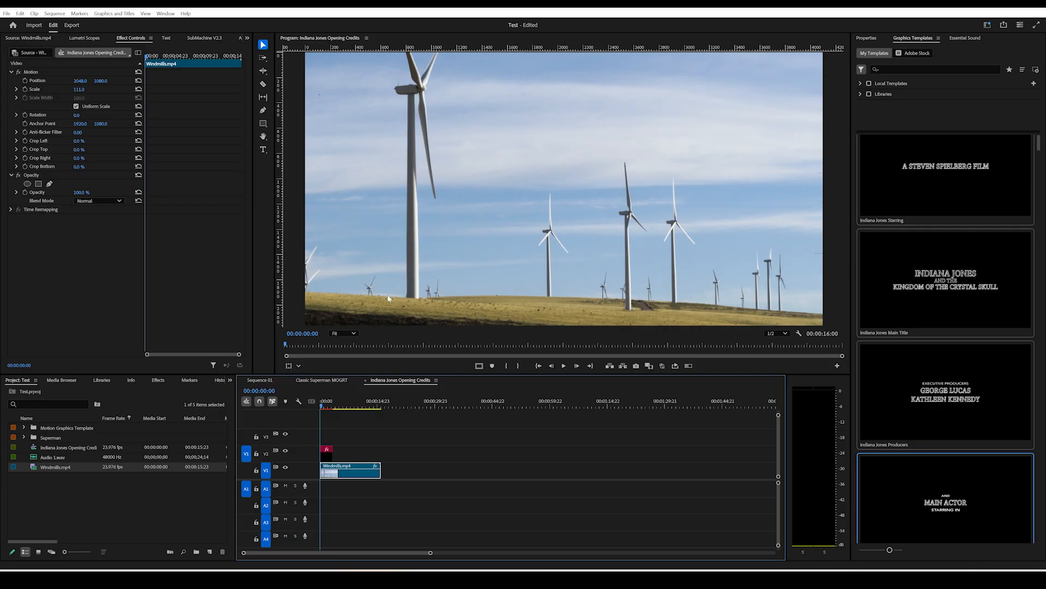
pyautogui.click(564, 366)
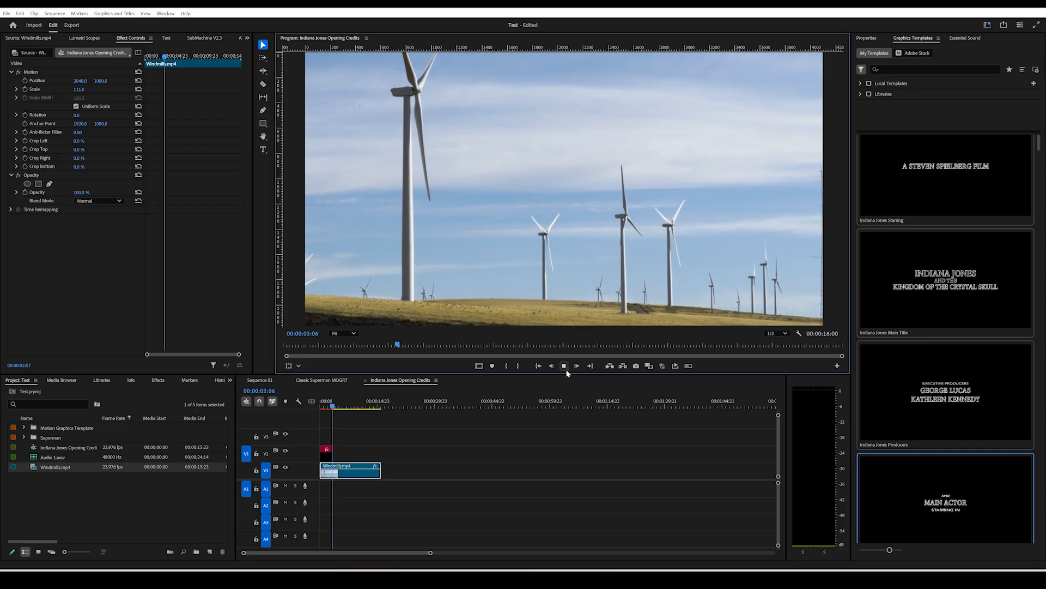
# - Extend the title clip on V2 to about 10 seconds and preview its intro and outro animations at the new length
pyautogui.click(330, 454)
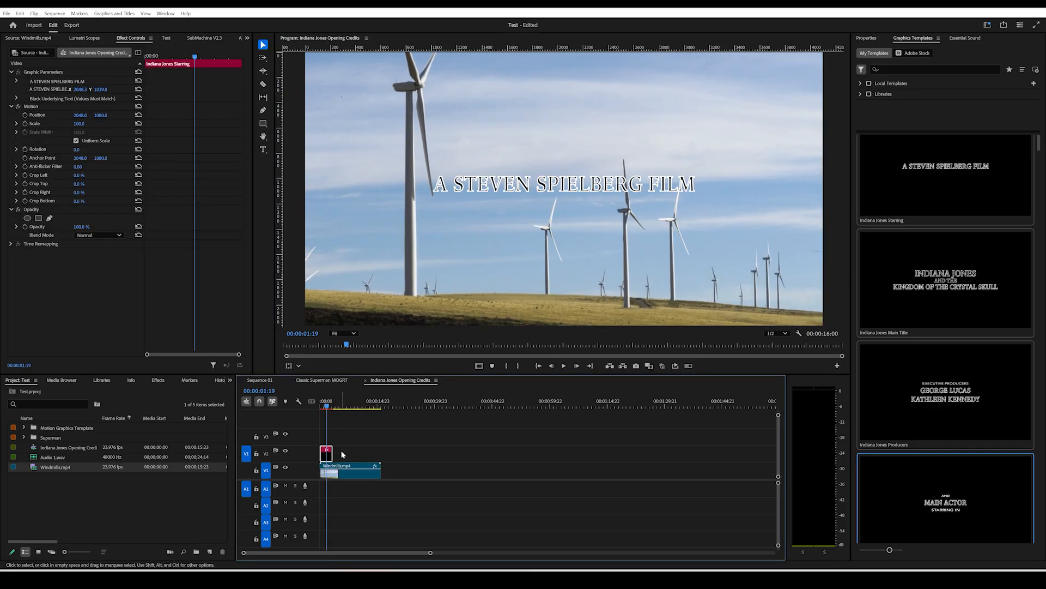
pyautogui.moveTo(333, 455); pyautogui.dragTo(357, 455)
pyautogui.click(317, 409)
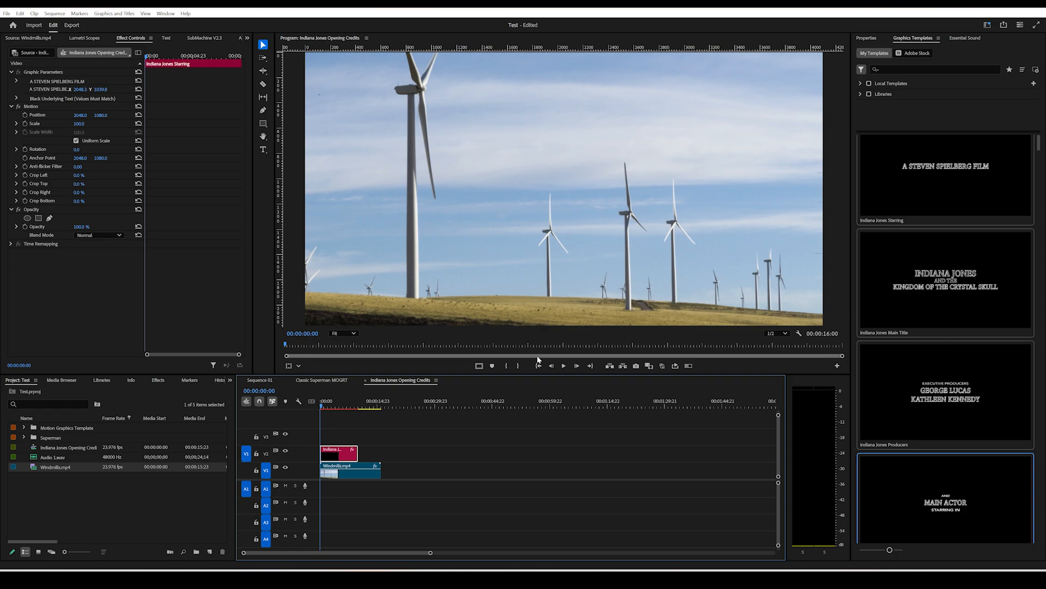
pyautogui.click(563, 366)
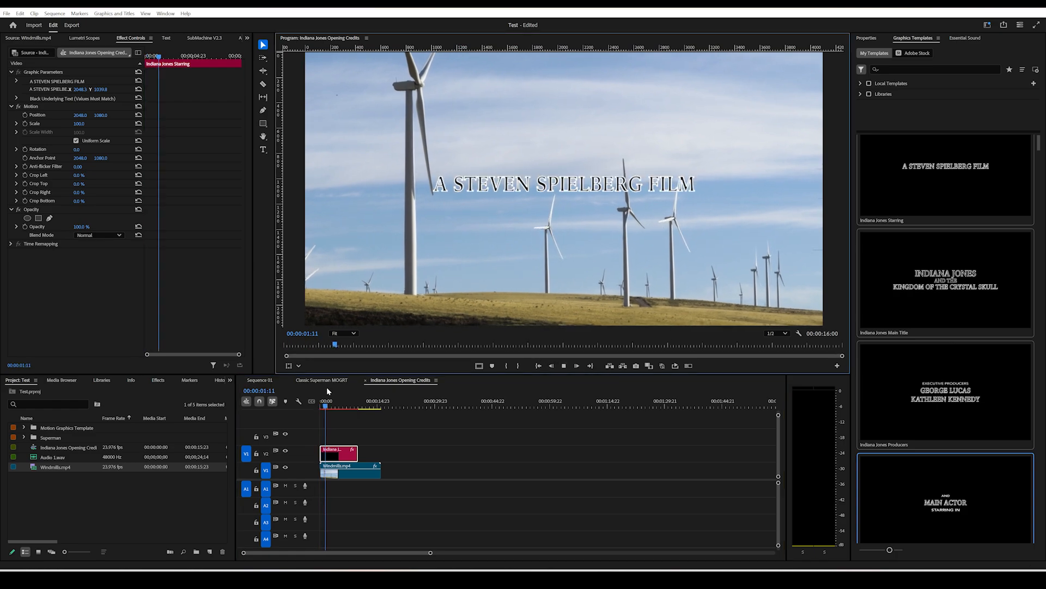
pyautogui.moveTo(342, 406); pyautogui.dragTo(357, 406)
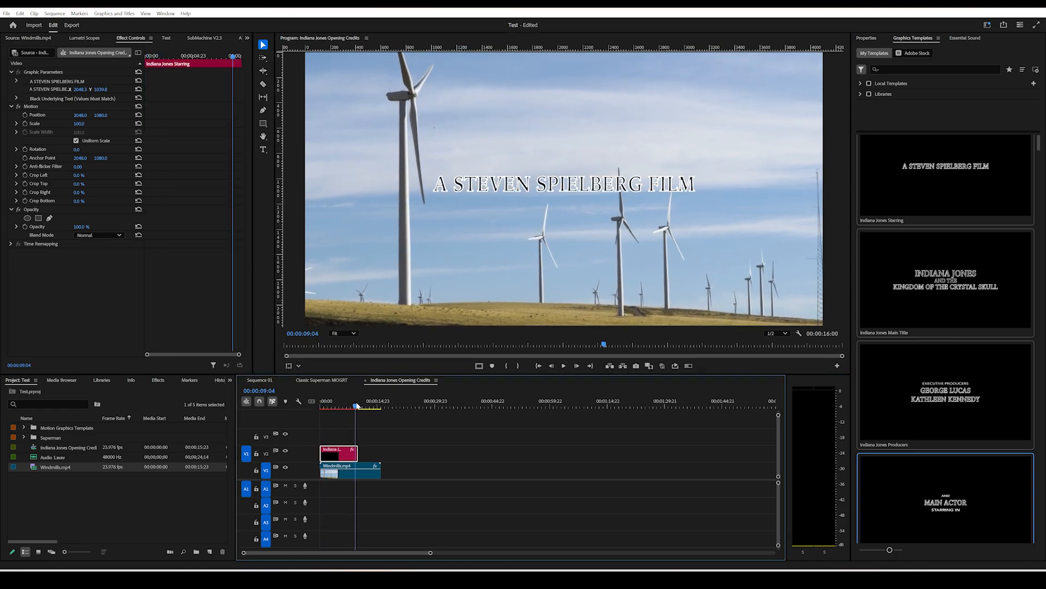
pyautogui.click(565, 366)
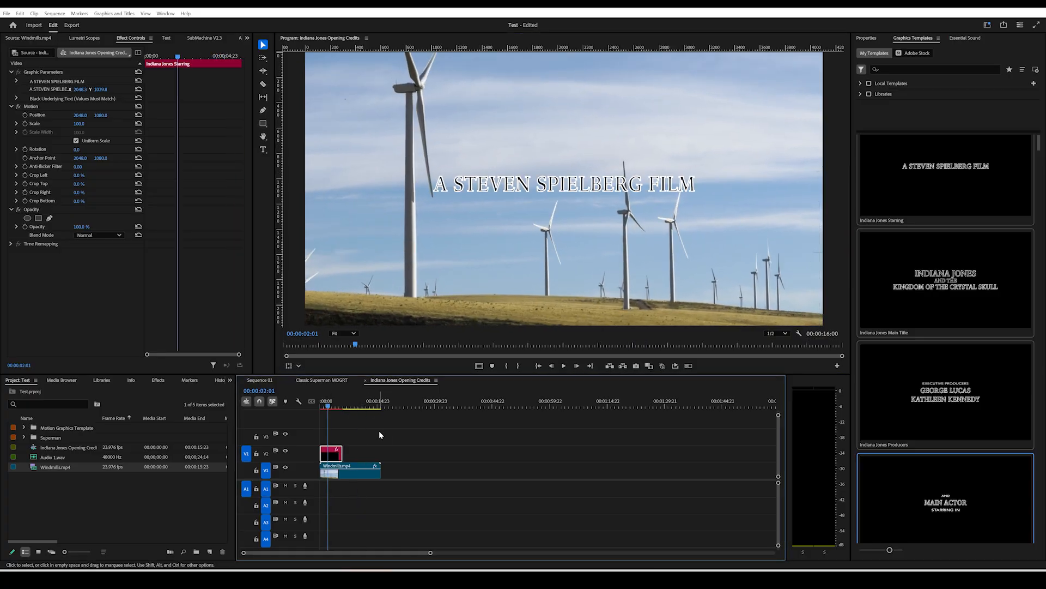
# - Replace the director's name in the title's main text with the new director's name, keeping the "A … FILM" wording
pyautogui.click(877, 39)
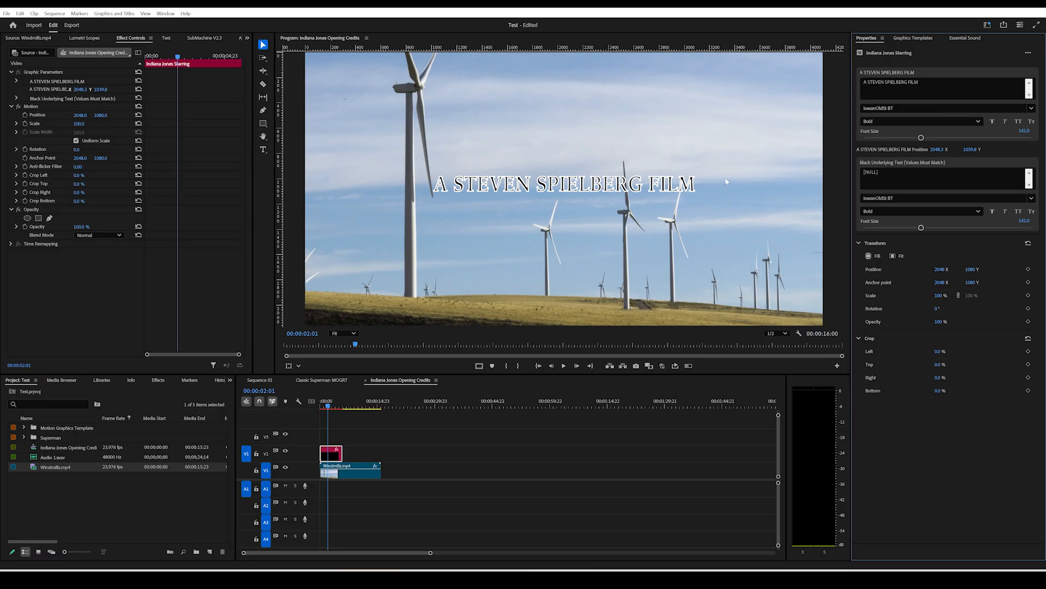
pyautogui.click(957, 90)
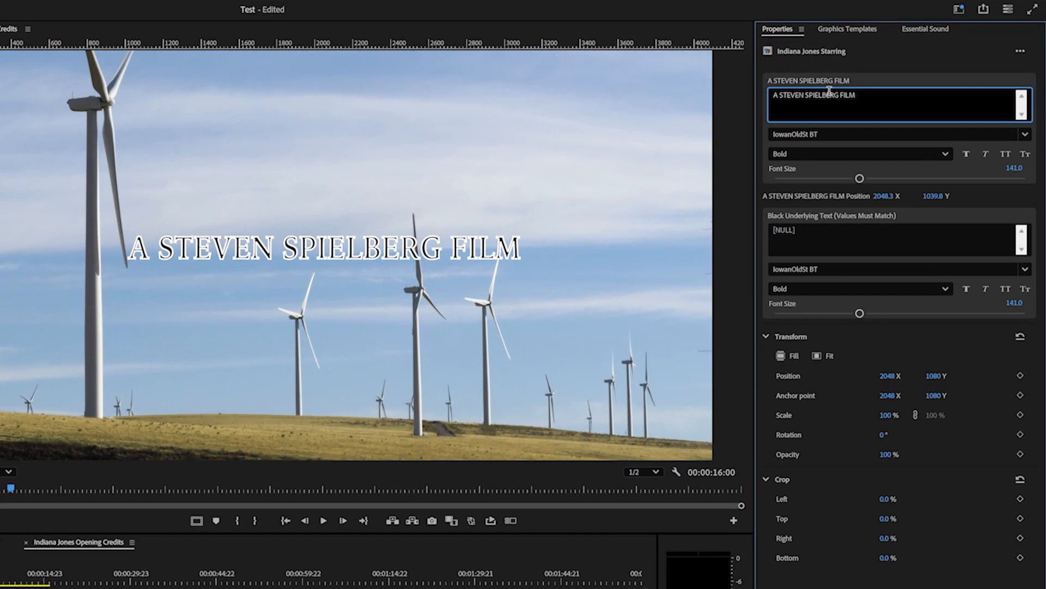
pyautogui.moveTo(855, 92); pyautogui.dragTo(801, 96)
pyautogui.write('B. R. GRIFFIN')
pyautogui.press('Tab')
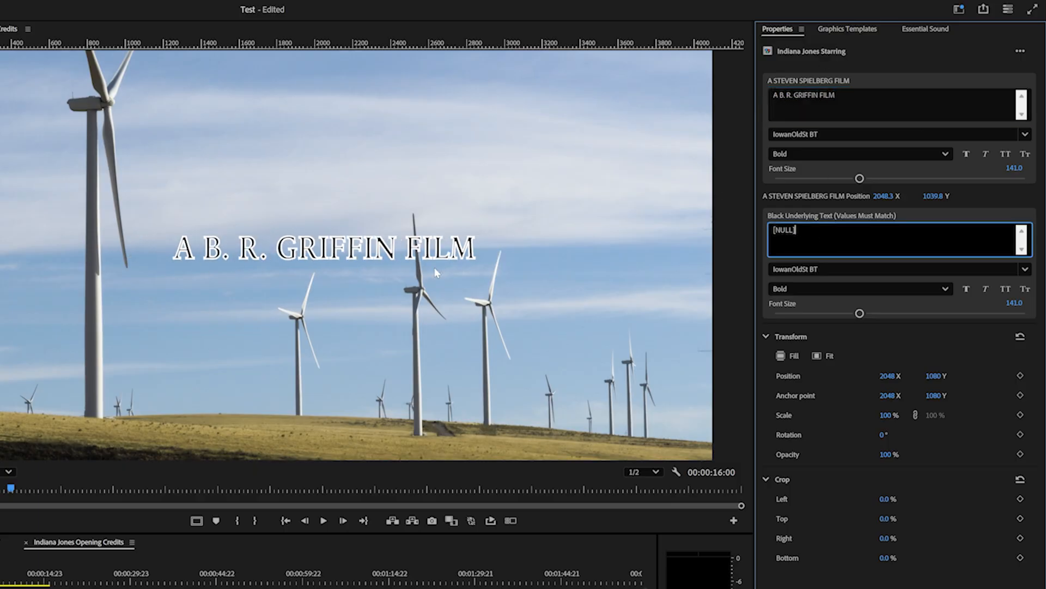
# - Replace the [NULL] entry in Black Underlying Text with "nothing typed in here will affect the main effect"
pyautogui.moveTo(797, 232); pyautogui.dragTo(866, 228)
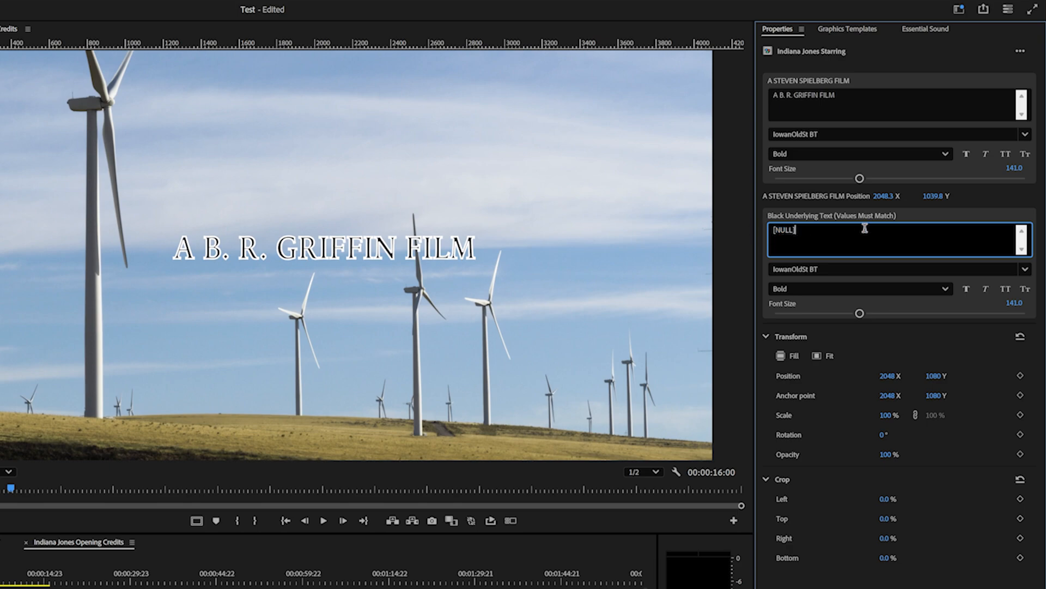
pyautogui.click(835, 77)
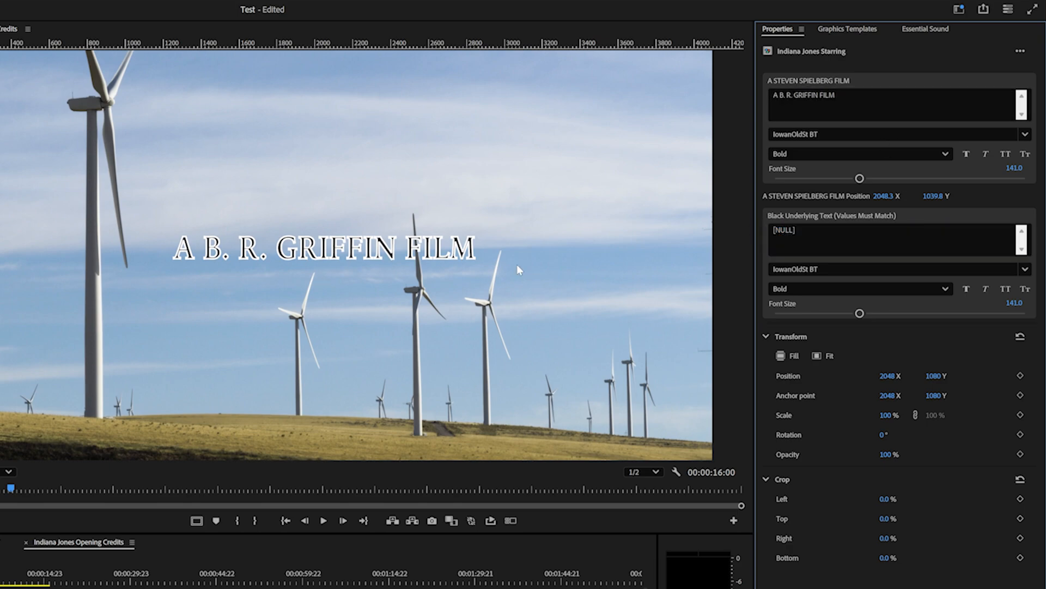
pyautogui.click(840, 240)
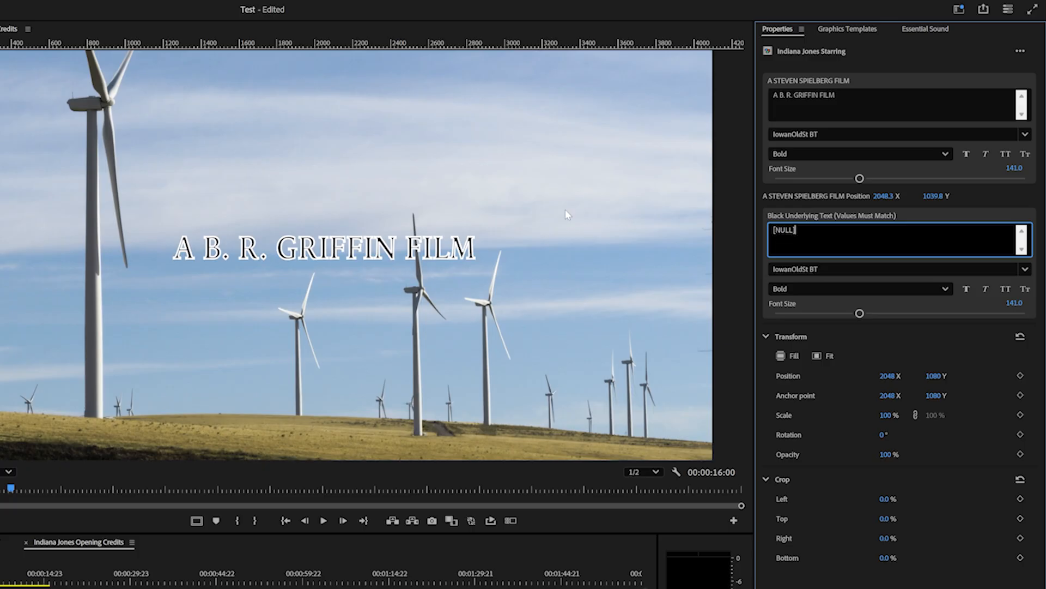
pyautogui.click(860, 97)
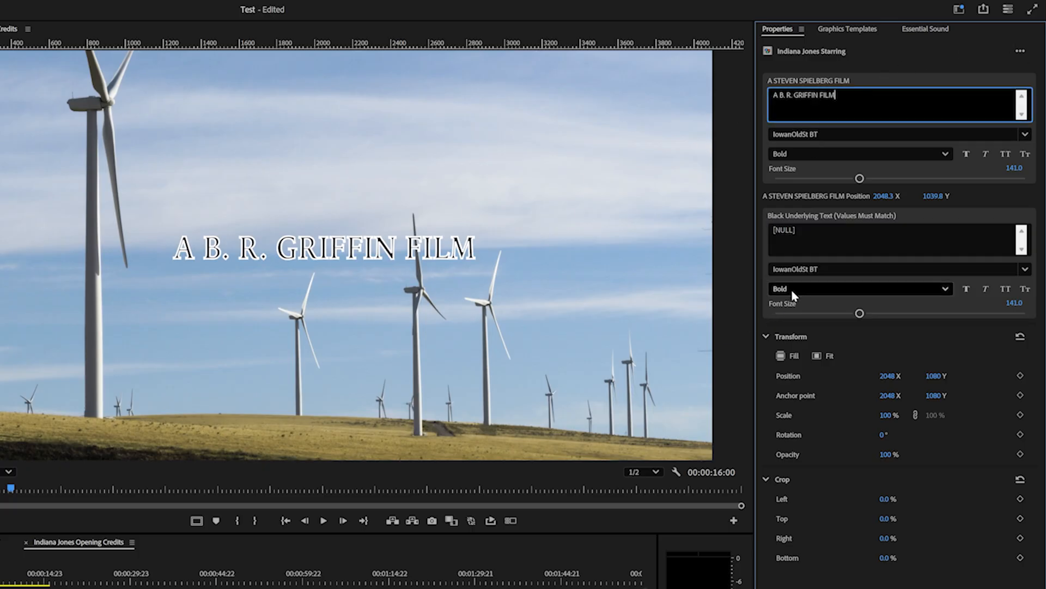
pyautogui.doubleClick(827, 233)
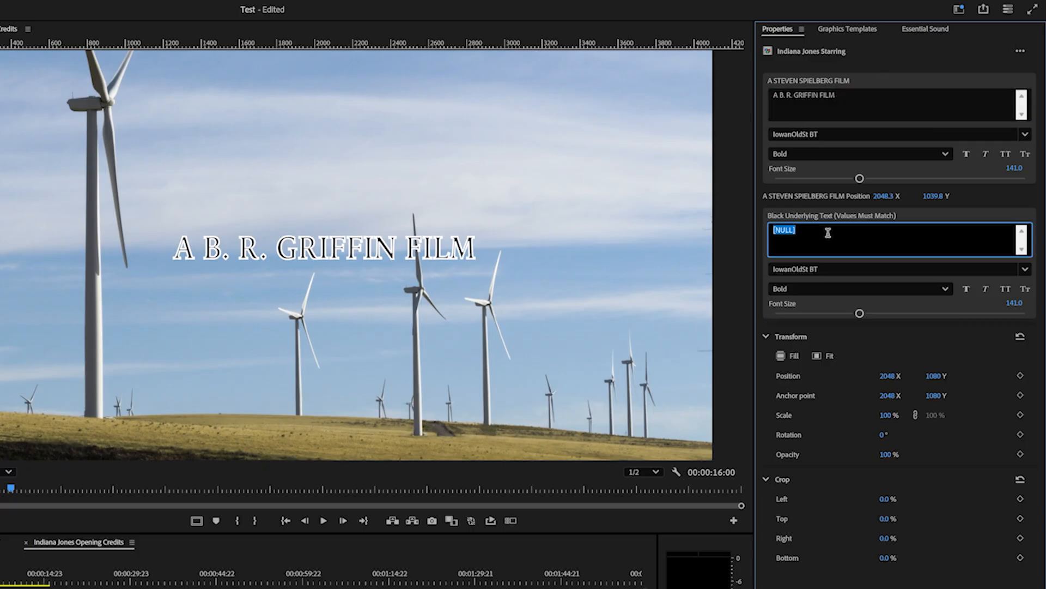
pyautogui.write('nothing typed in here will affect the main effect')
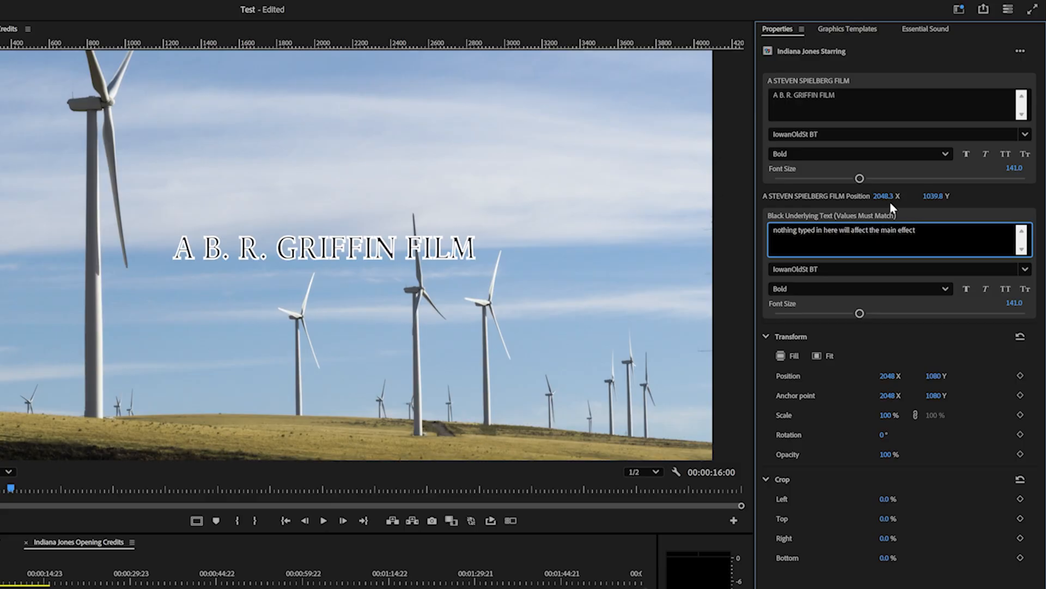
# - Set the Starring title's main text font to Mandalore
pyautogui.click(876, 92)
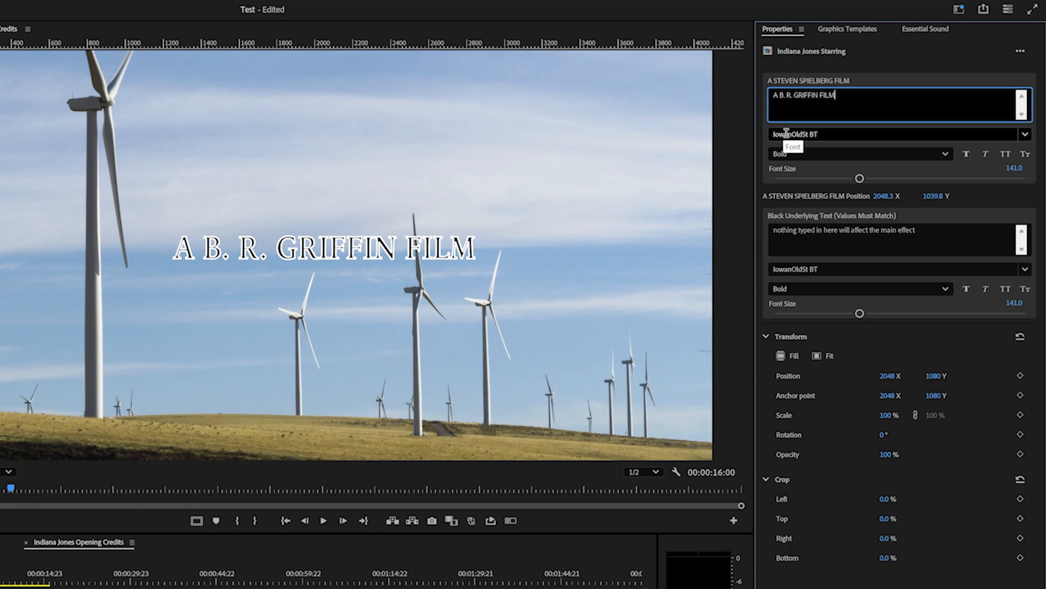
pyautogui.click(837, 136)
pyautogui.click(927, 106)
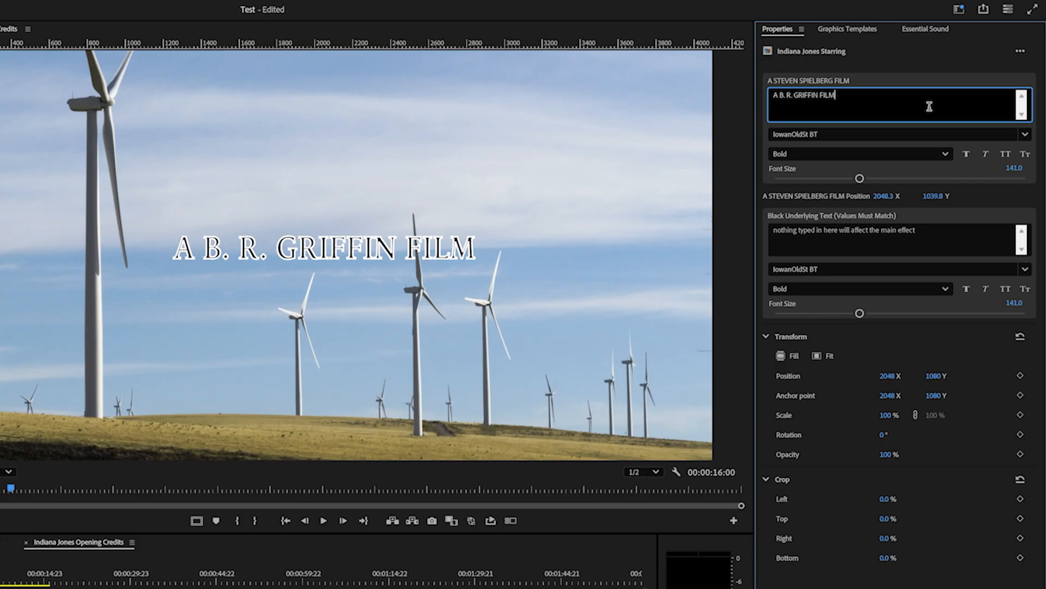
pyautogui.click(1026, 135)
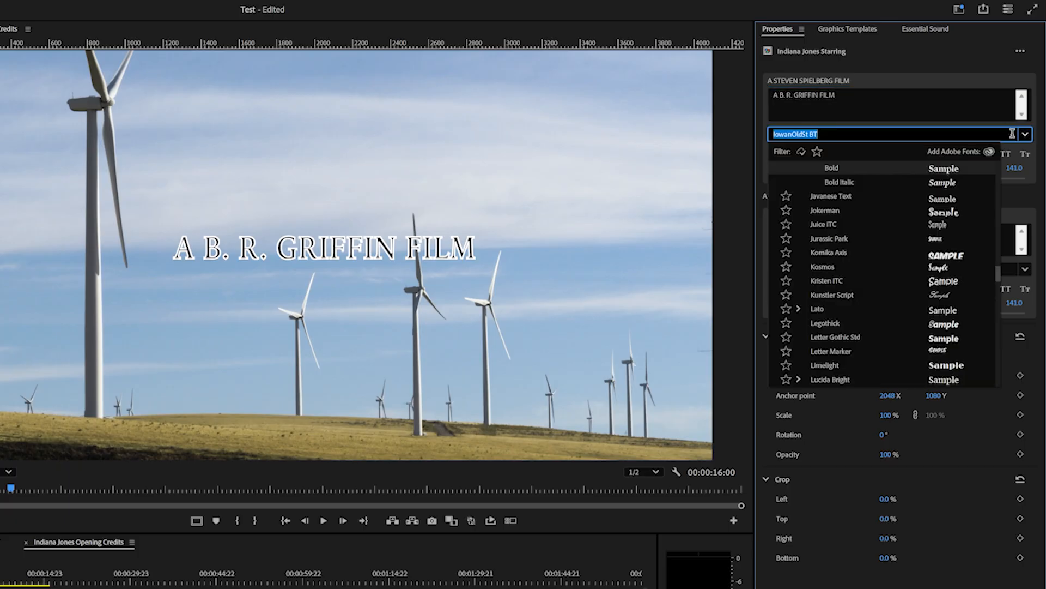
pyautogui.scroll(-5, 844, 339)
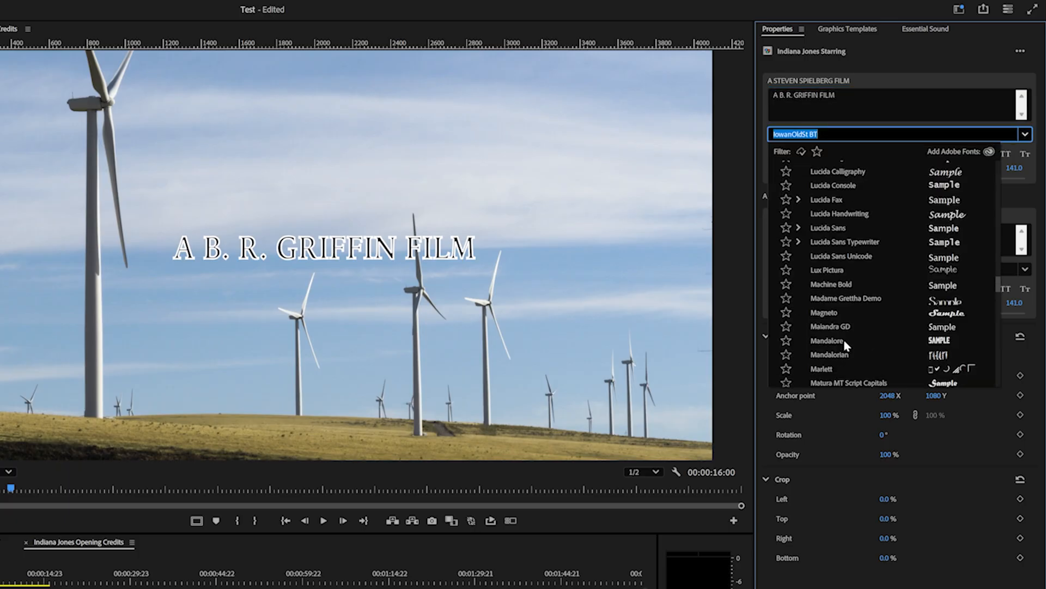
pyautogui.click(844, 339)
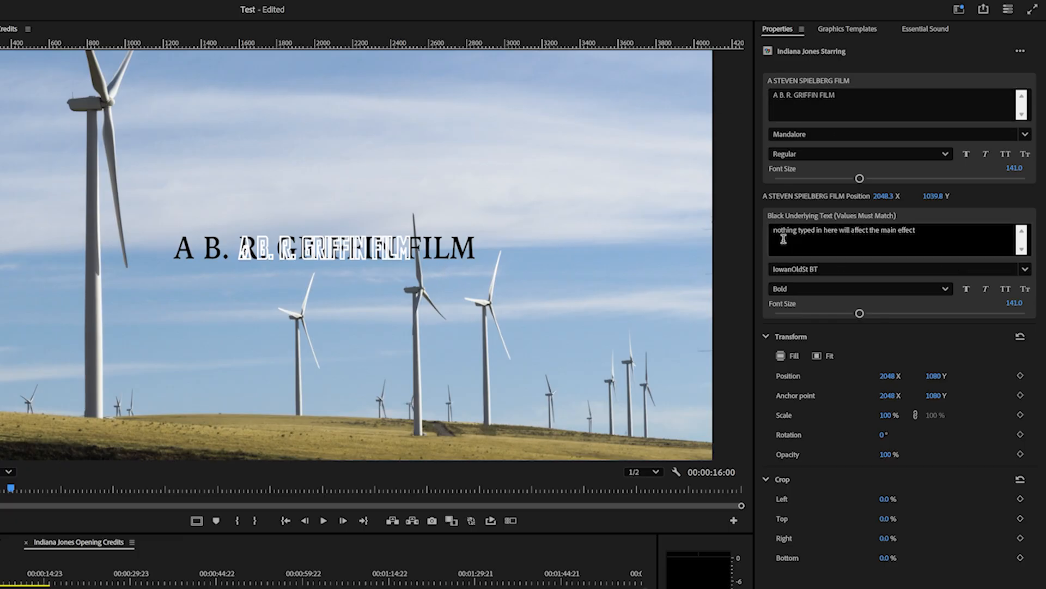
# - Match the Black Underlying Text to the main text by setting its font to Mandalore
pyautogui.click(880, 266)
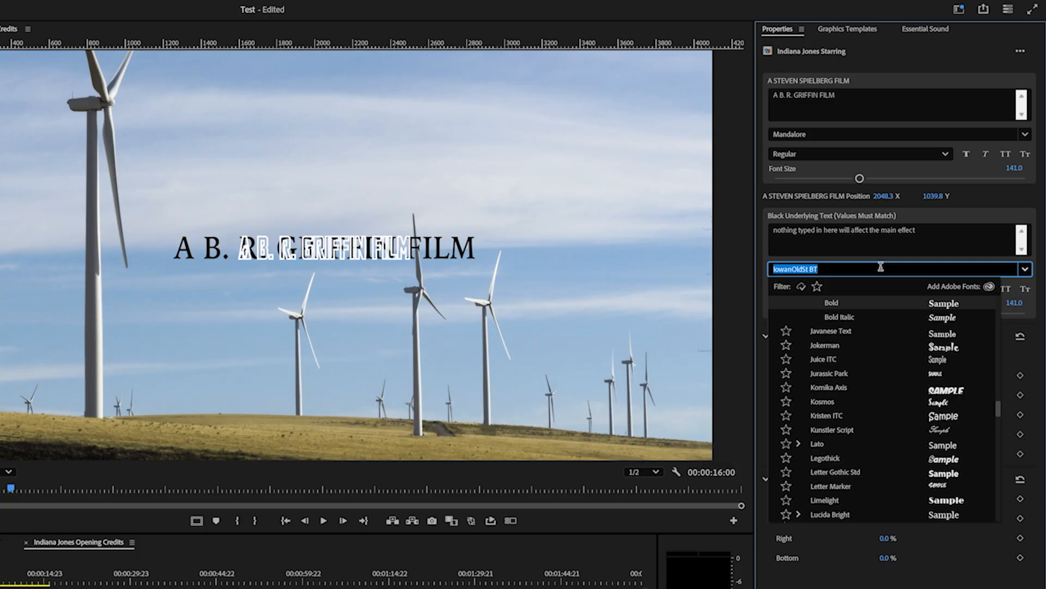
pyautogui.write('mand')
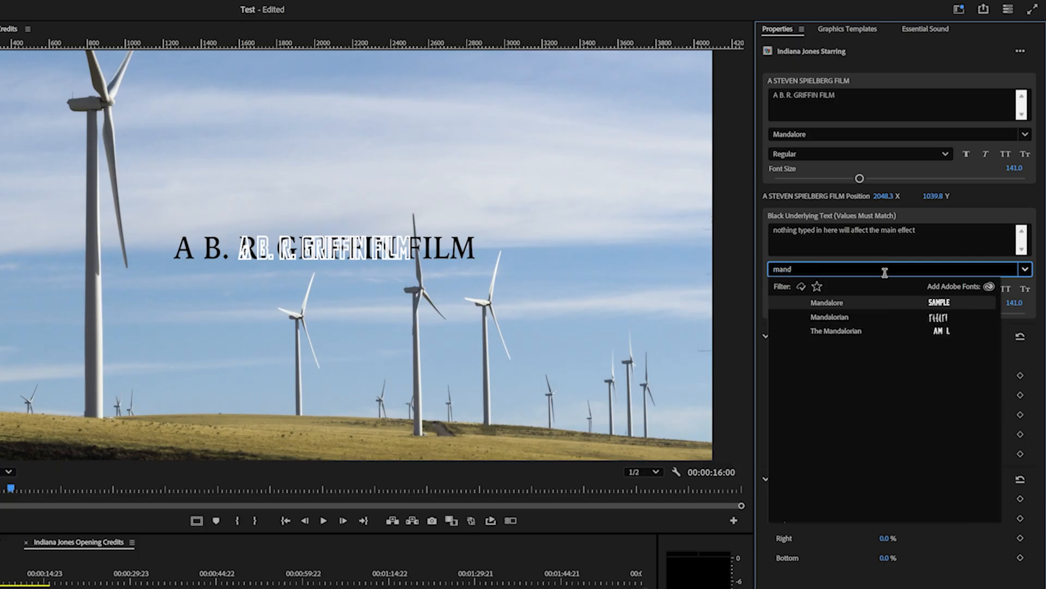
pyautogui.click(846, 302)
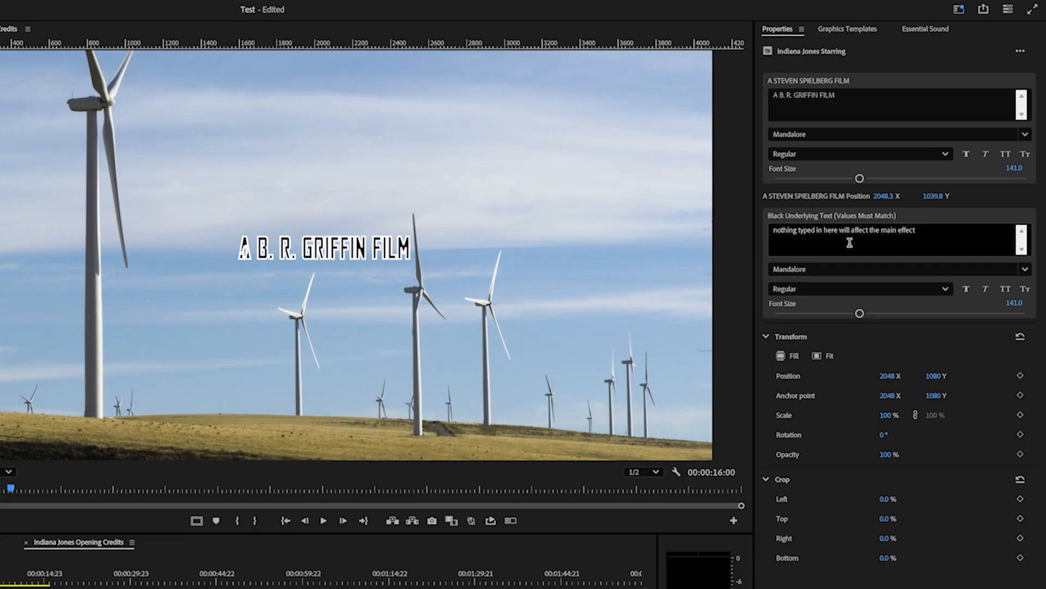
# - Set the Black Underlying Text font size to 256.4 and apply the same size to the main text
pyautogui.moveTo(859, 313); pyautogui.dragTo(932, 313)
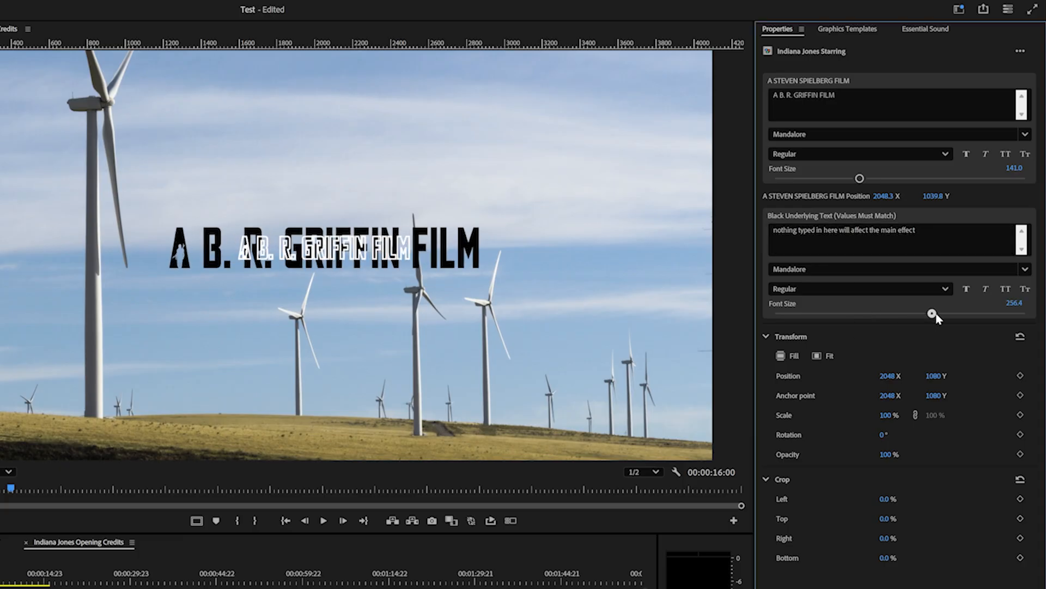
pyautogui.click(1016, 302)
pyautogui.hotkey('ctrl', 'c')
pyautogui.click(1015, 167)
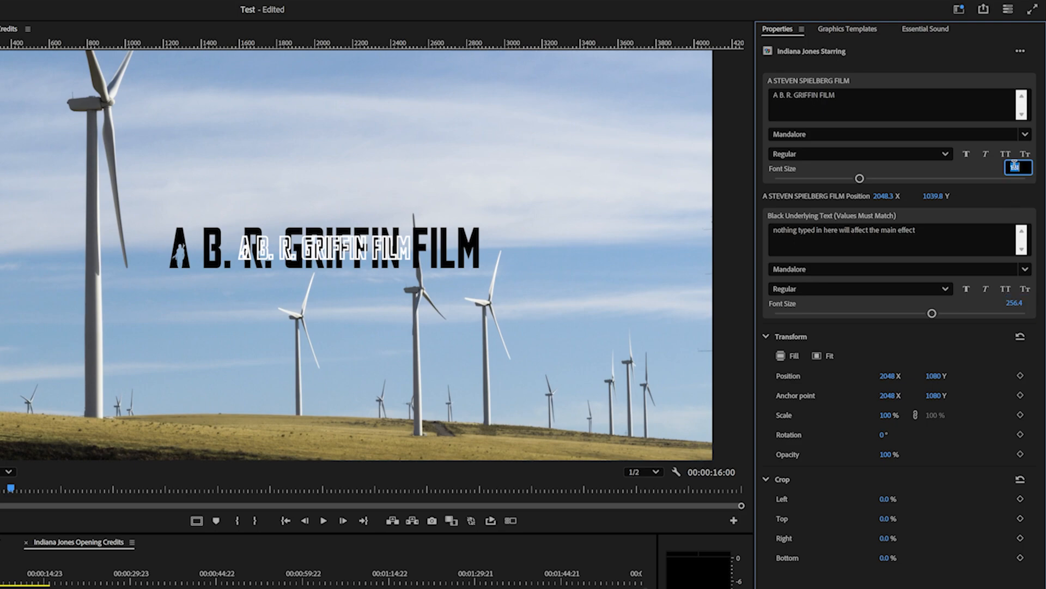
pyautogui.hotkey('ctrl', 'v')
pyautogui.click(937, 111)
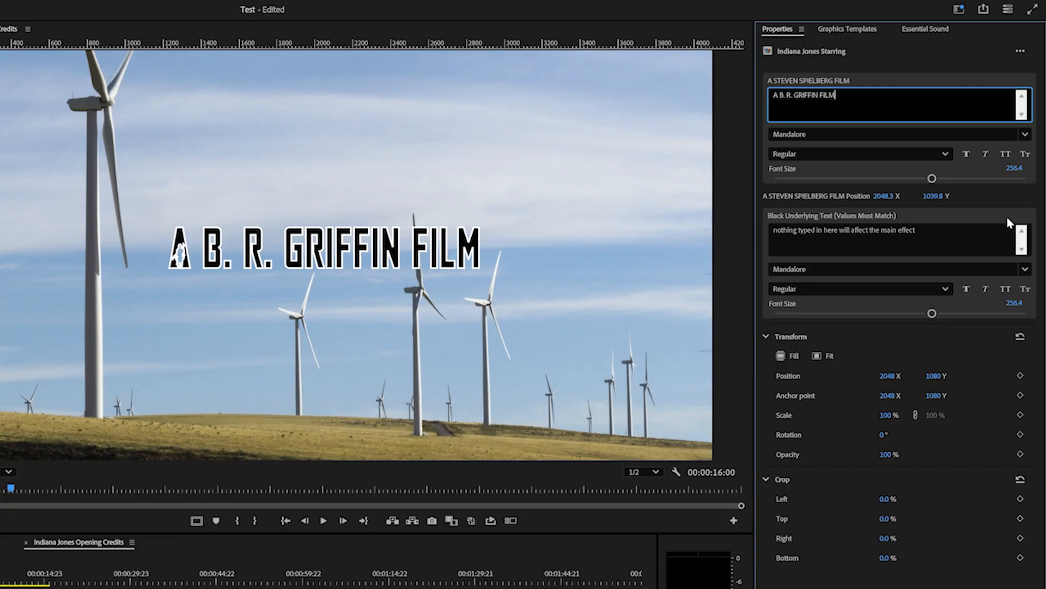
pyautogui.click(845, 134)
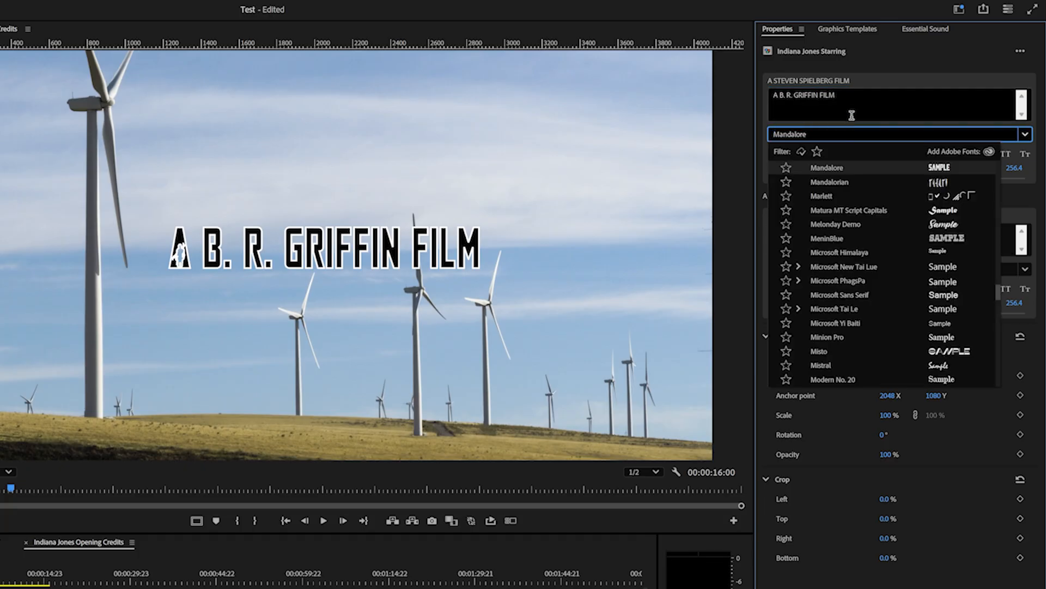
pyautogui.click(869, 112)
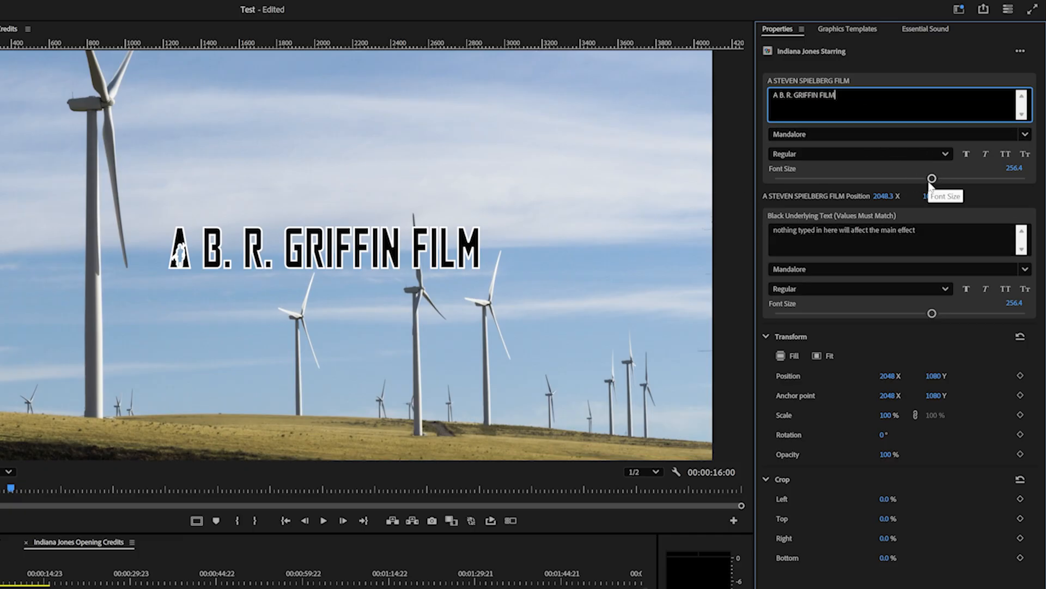
# - Shift the main text's position to 2234.0 X, 1064.0 Y and raise its font size to 275.5
pyautogui.moveTo(932, 197); pyautogui.dragTo(964, 201)
pyautogui.moveTo(884, 201); pyautogui.dragTo(926, 185)
pyautogui.moveTo(941, 180)
pyautogui.mouseDown()
pyautogui.moveTo(997, 176)
pyautogui.moveTo(832, 185)
pyautogui.moveTo(945, 180)
pyautogui.mouseUp()
# - Replace the Starring title's main text with "SMALL"
pyautogui.tripleClick(864, 111)
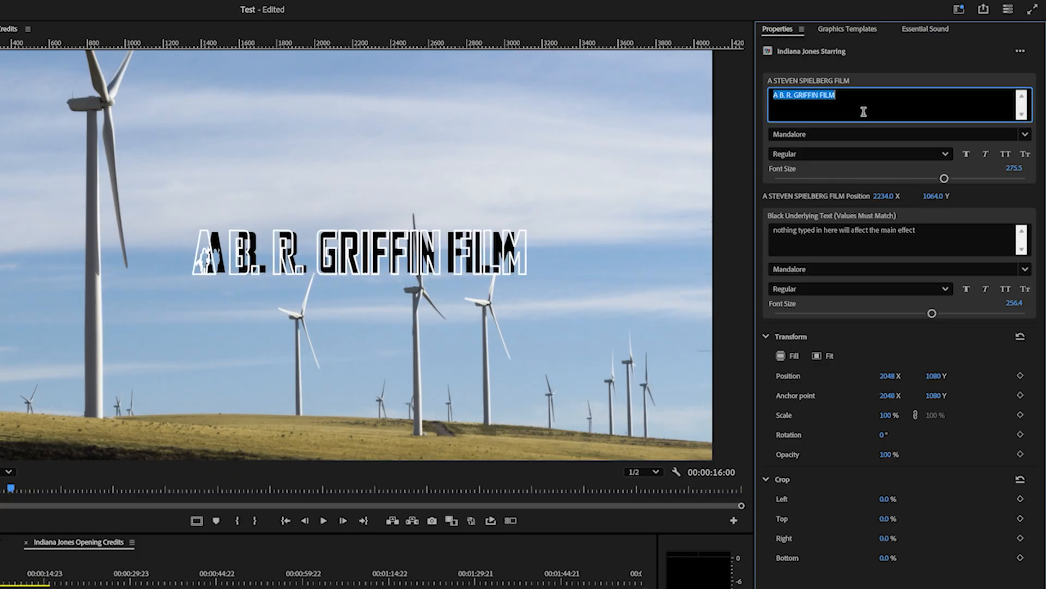
pyautogui.write('SMALL')
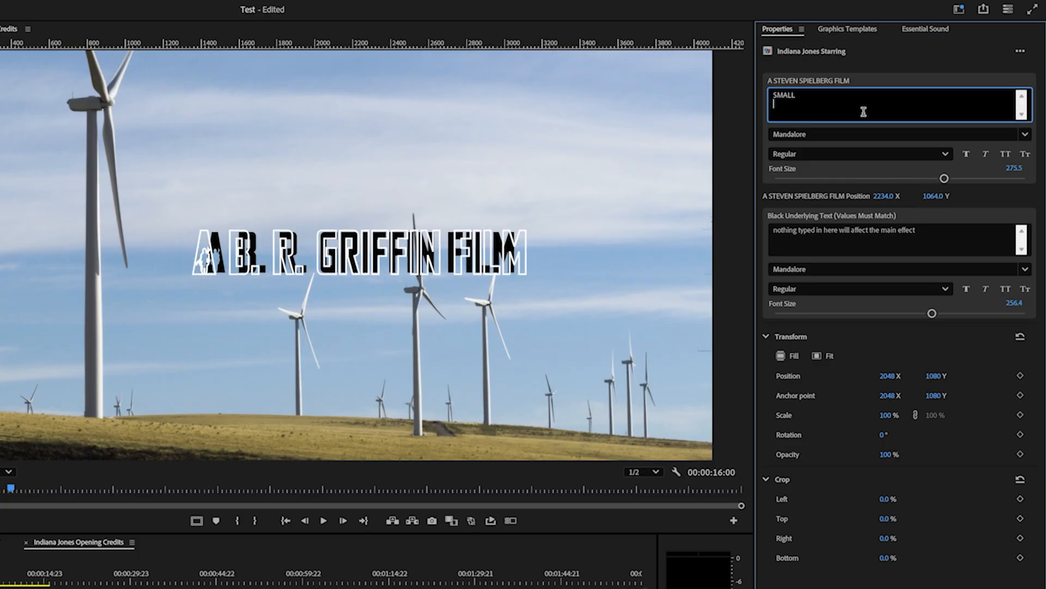
pyautogui.click(814, 230)
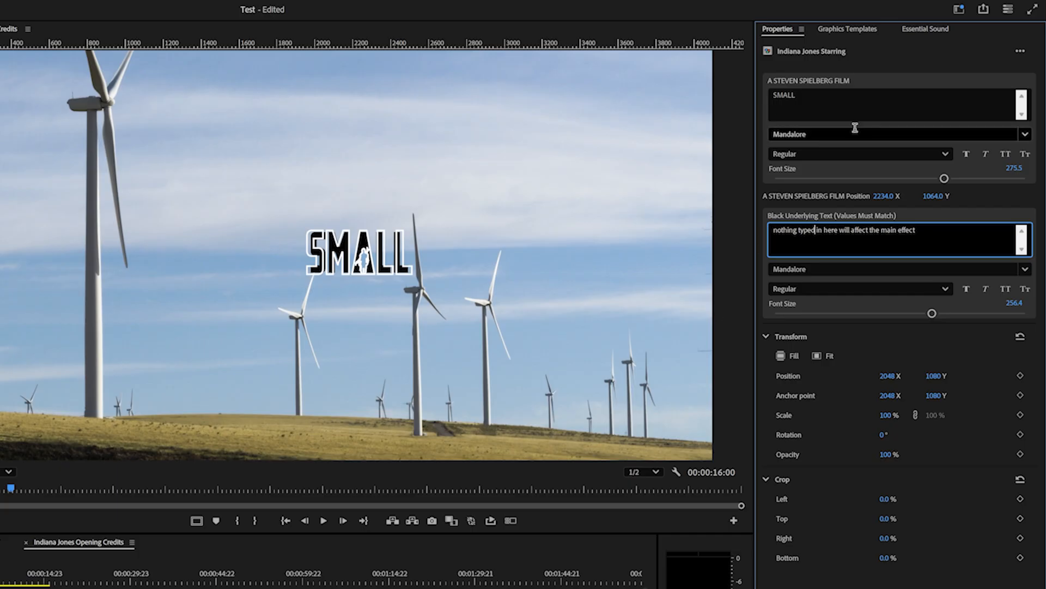
pyautogui.moveTo(945, 179)
pyautogui.mouseDown()
pyautogui.moveTo(865, 178)
pyautogui.moveTo(958, 178)
pyautogui.moveTo(842, 178)
pyautogui.moveTo(980, 182)
pyautogui.moveTo(945, 187)
pyautogui.mouseUp()
# - Place the Indiana Jones Lead Actor template on V2 after the Starring title, park the playhead at 00:00:07:19 and select the new clip
pyautogui.press('Down')
pyautogui.click(825, 27)
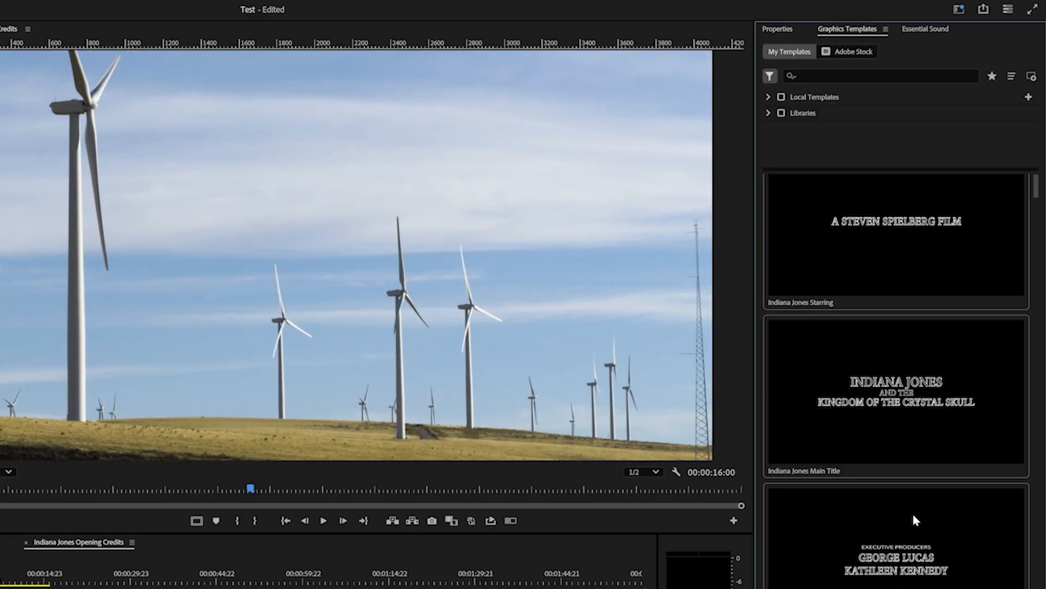
pyautogui.scroll(-3, 893, 568)
pyautogui.scroll(3, 892, 569)
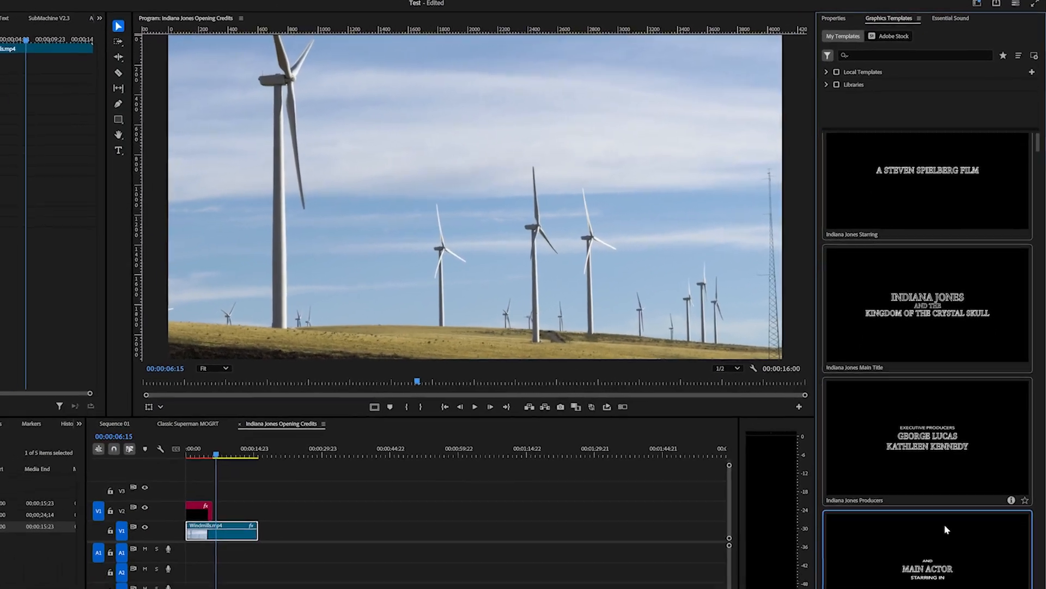
pyautogui.scroll(-2, 945, 528)
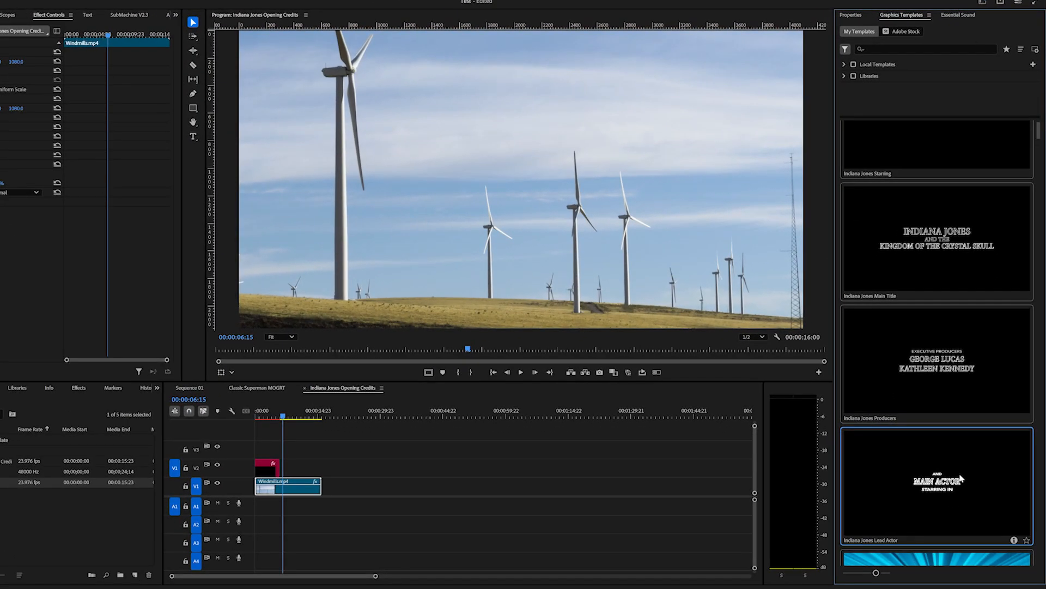
pyautogui.moveTo(960, 497); pyautogui.dragTo(290, 468)
pyautogui.click(288, 417)
pyautogui.click(289, 471)
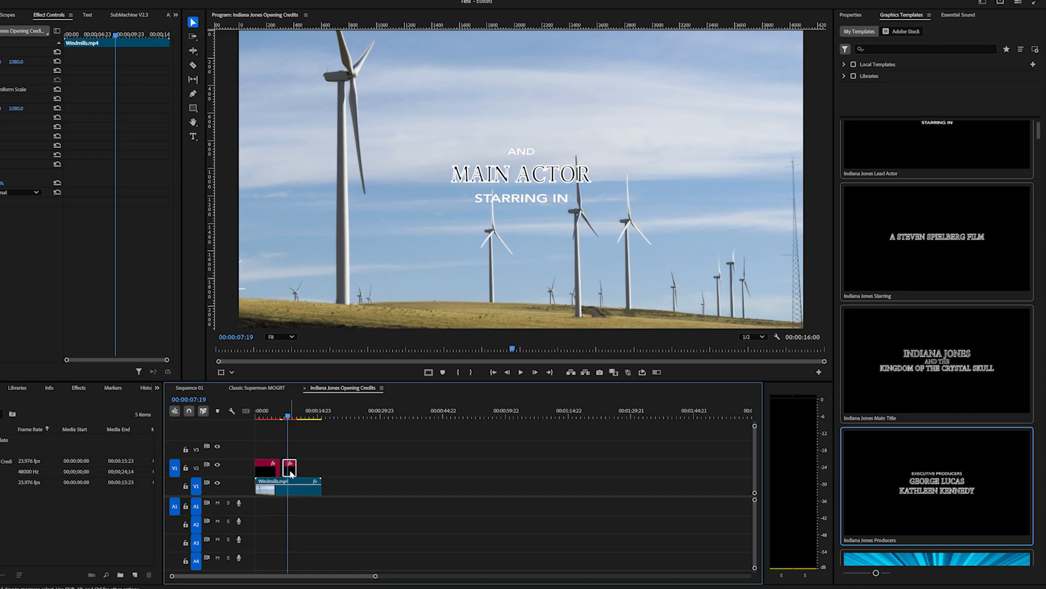
# - Change the Lead Actor title's main line to "LEAD ACTOR"
pyautogui.click(857, 16)
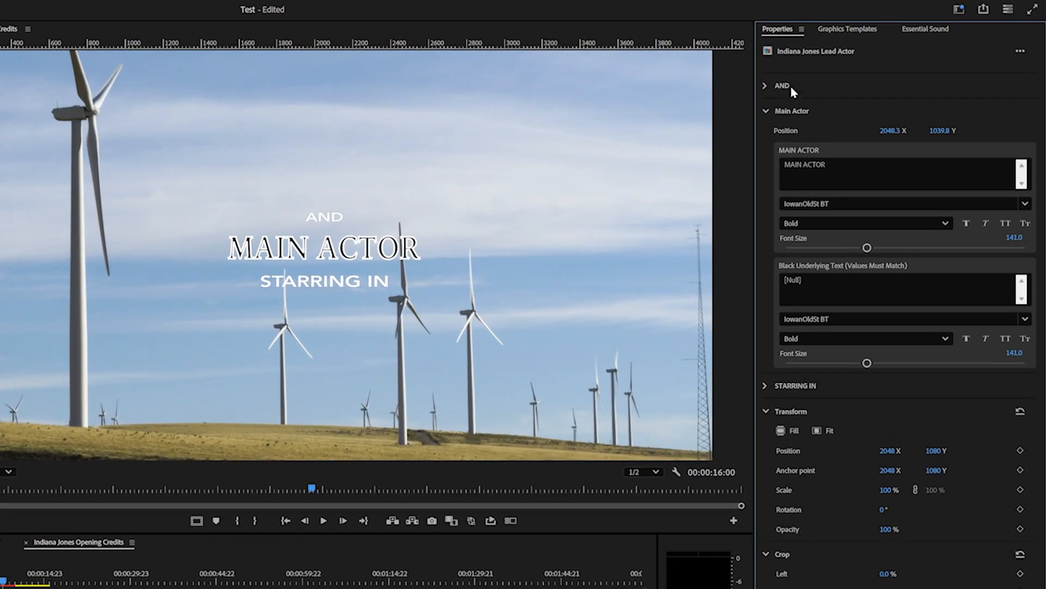
pyautogui.click(795, 169)
pyautogui.doubleClick(795, 169)
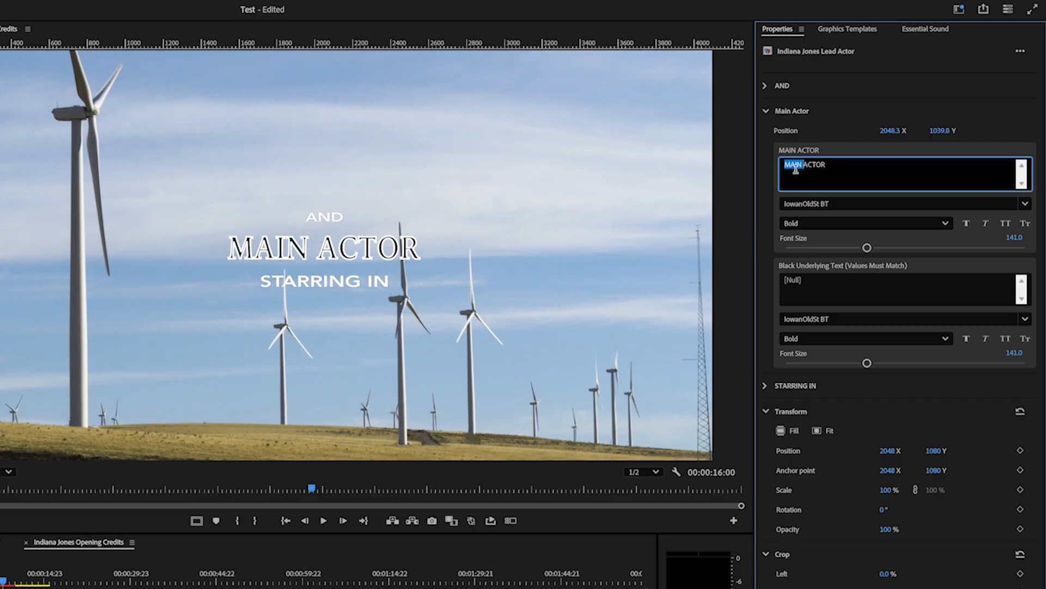
pyautogui.write('LEAD')
pyautogui.click(820, 290)
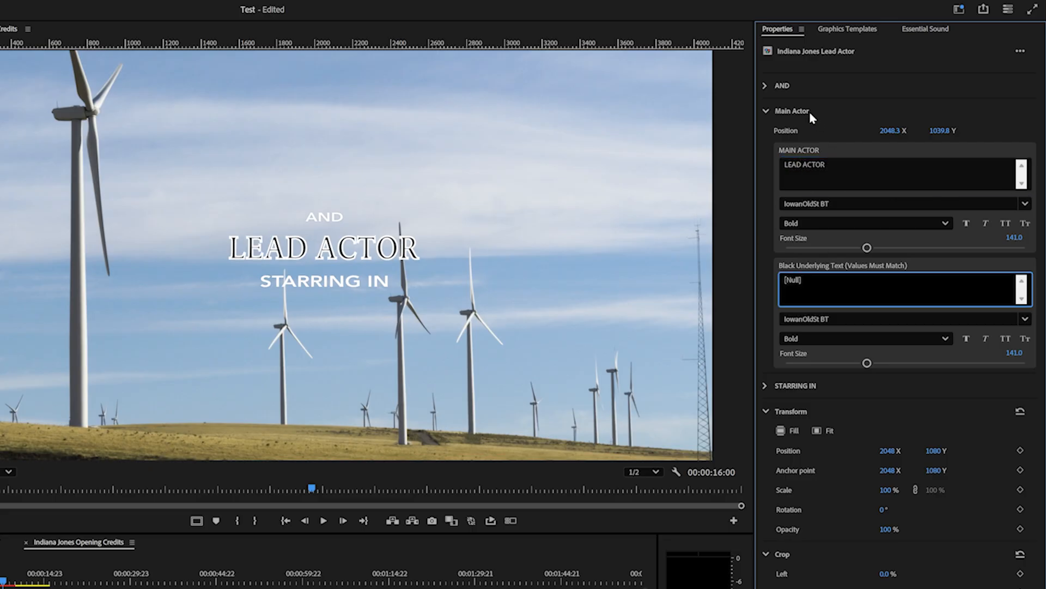
# - Replace the "AND" line above the actor's name with "WITH"
pyautogui.click(775, 88)
pyautogui.click(769, 87)
pyautogui.click(810, 122)
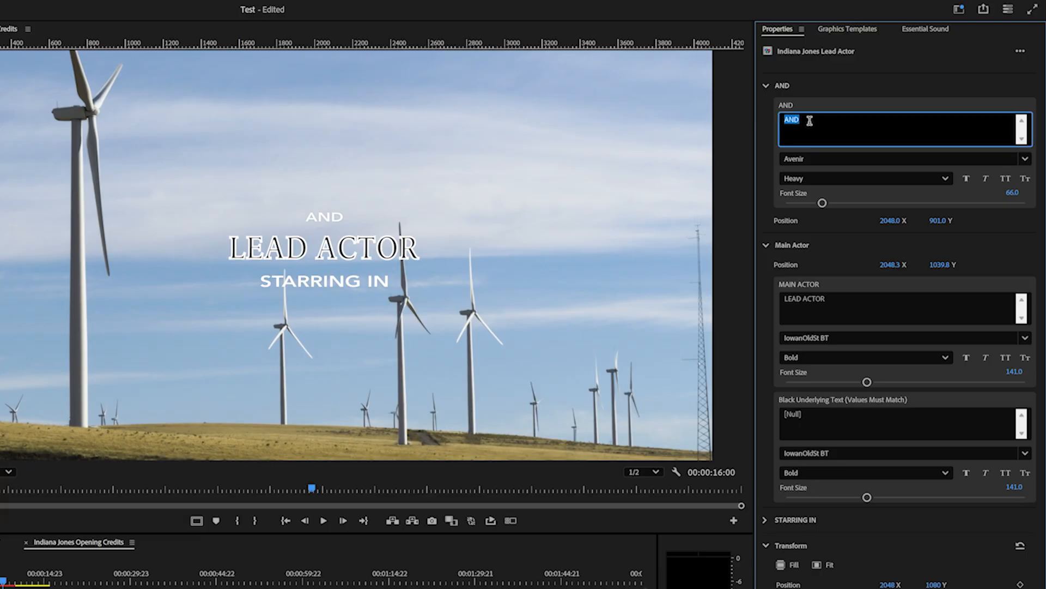
pyautogui.write('WITH')
pyautogui.click(808, 300)
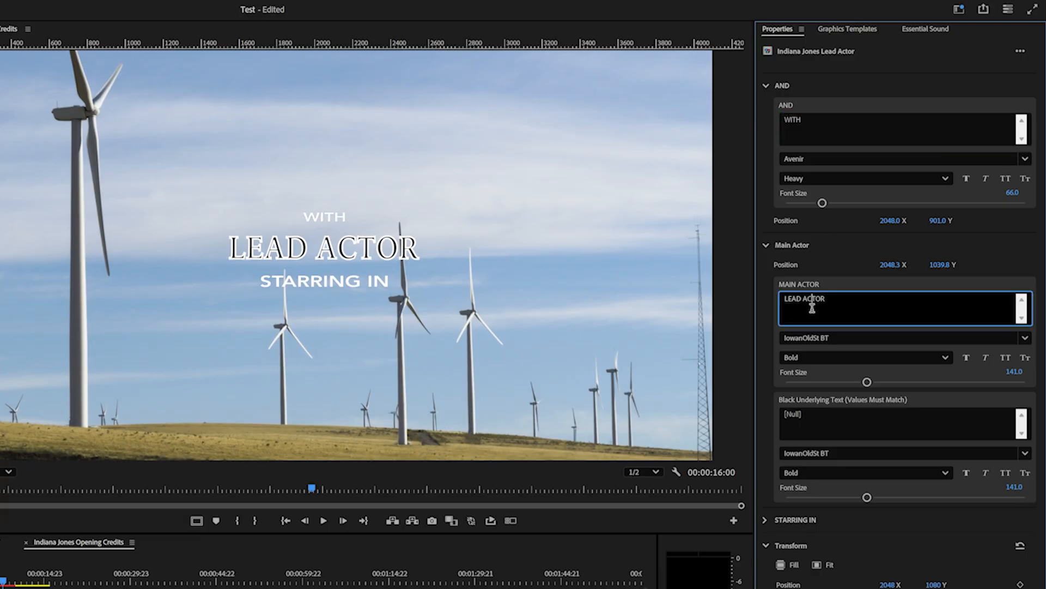
# - Expand the STARRING IN settings and scrub back and forth through the Lead Actor title to examine its animation
pyautogui.click(797, 521)
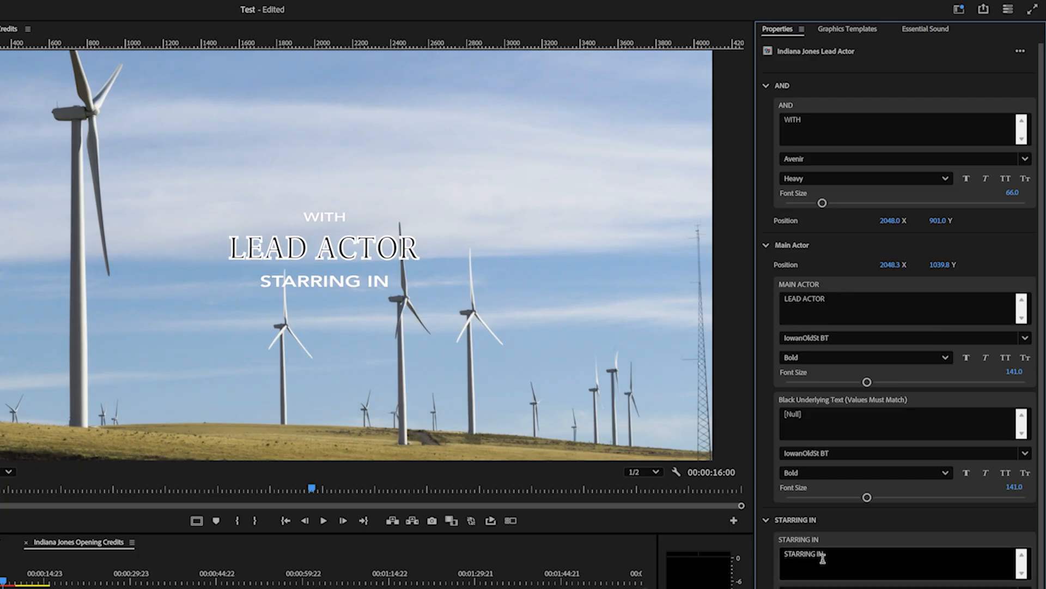
pyautogui.scroll(-1, 823, 557)
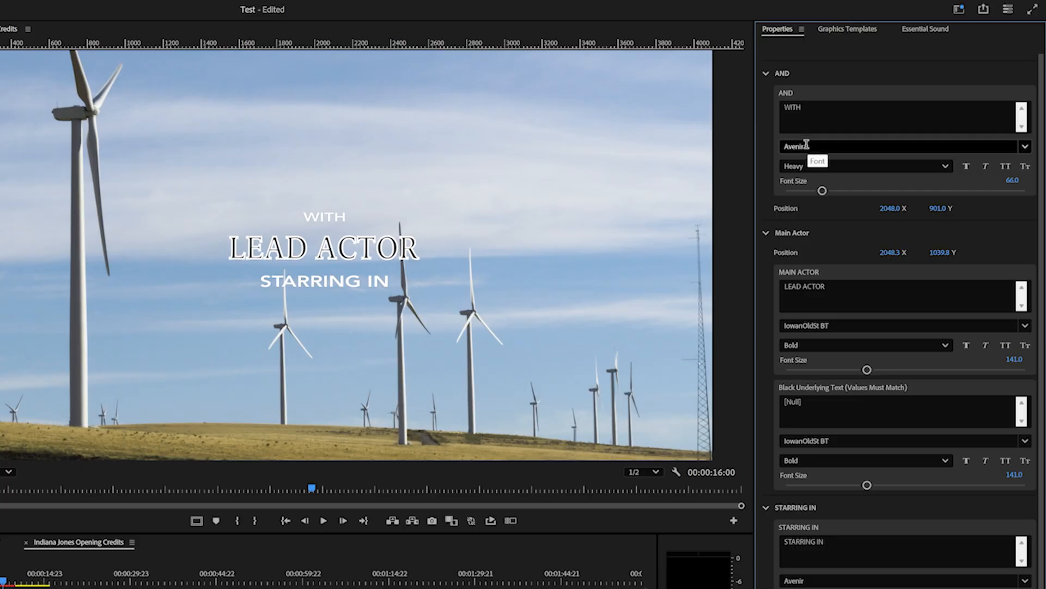
pyautogui.click(8, 584)
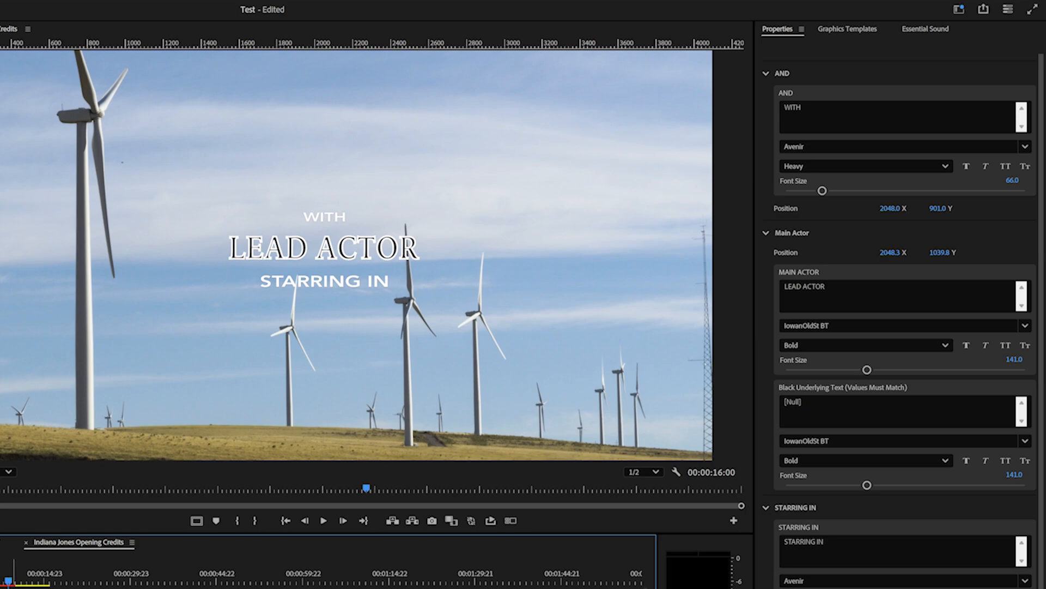
pyautogui.moveTo(6, 582); pyautogui.dragTo(2, 578)
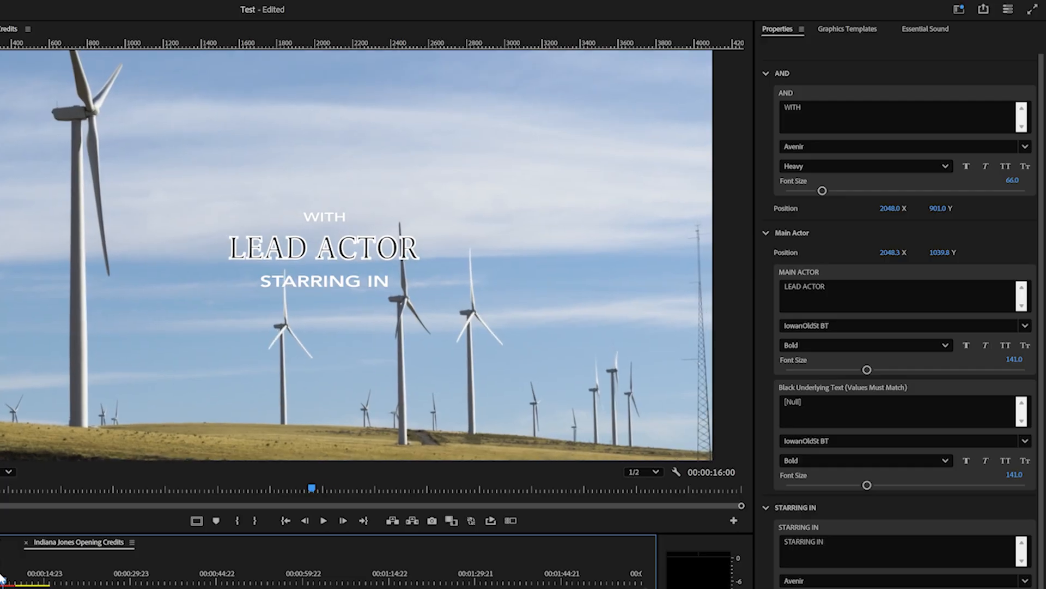
pyautogui.moveTo(2, 578); pyautogui.dragTo(9, 580)
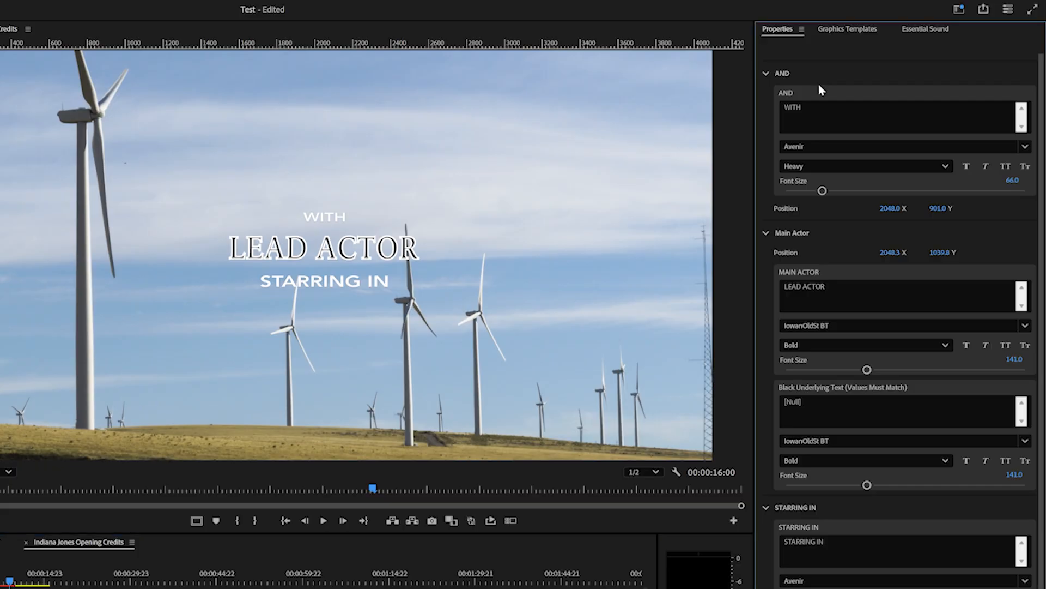
# - Set the font size of the WITH line to 197.0 and the STARRING IN line to 72.5
pyautogui.moveTo(826, 191); pyautogui.dragTo(908, 190)
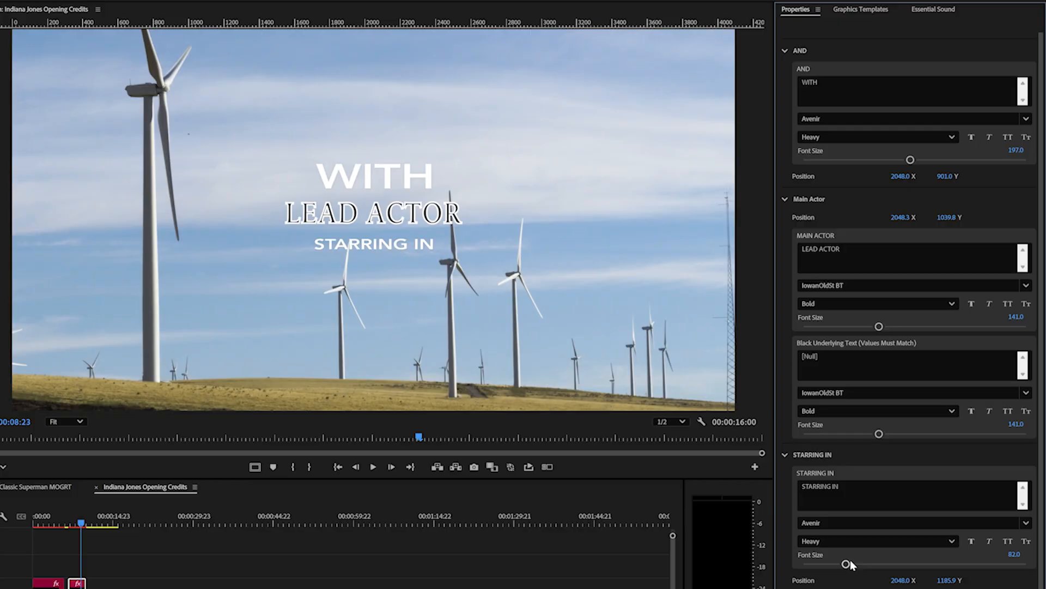
pyautogui.moveTo(850, 564)
pyautogui.mouseDown()
pyautogui.moveTo(911, 563)
pyautogui.moveTo(841, 564)
pyautogui.mouseUp()
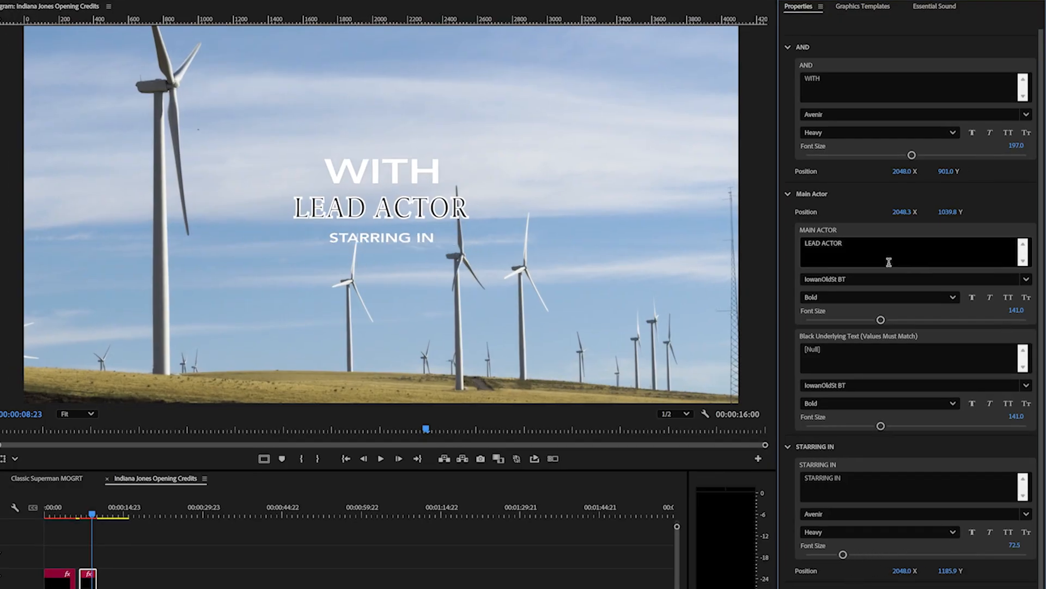
pyautogui.click(894, 352)
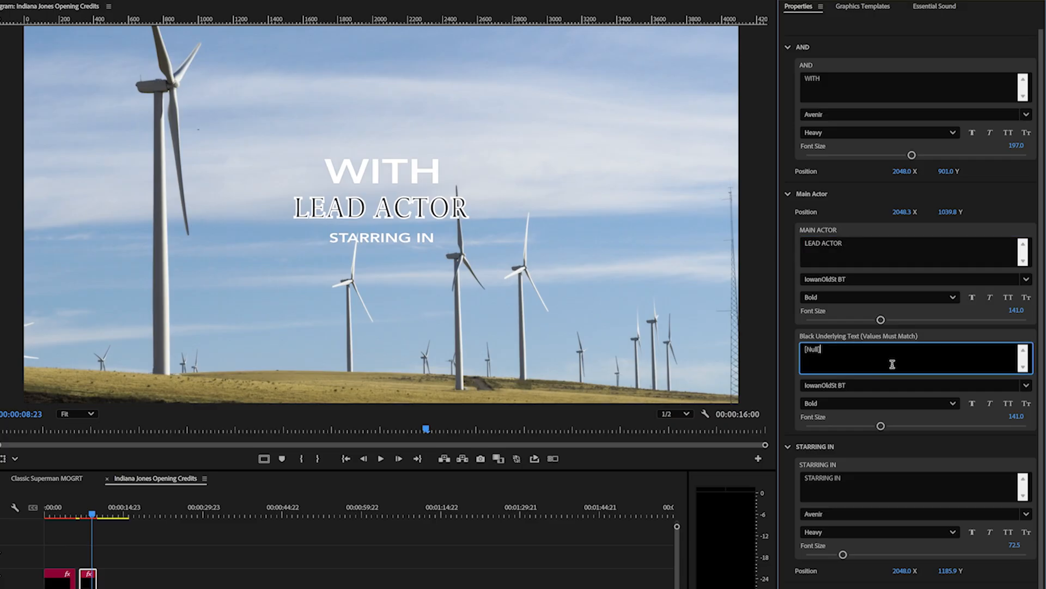
pyautogui.click(899, 253)
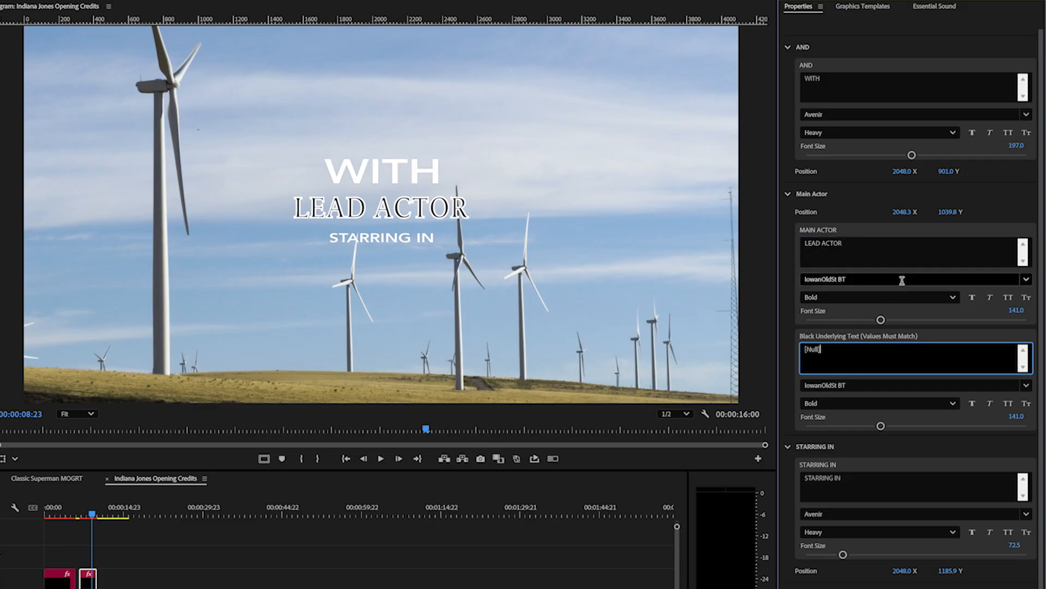
pyautogui.click(899, 251)
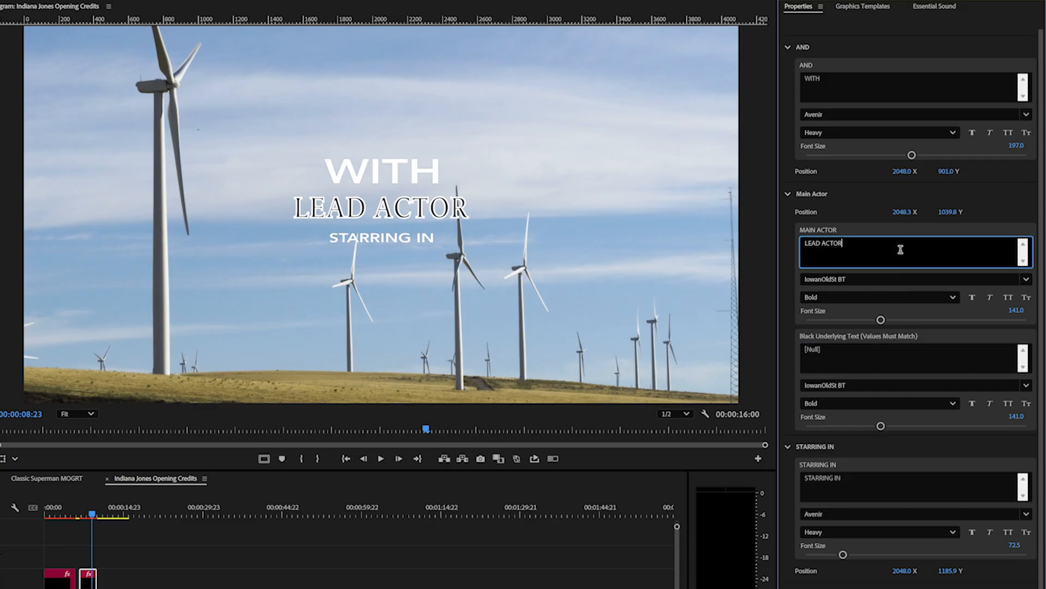
# - Try font sizes of 240.4 and 182.4 for the WITH line, and 200.2 for the main actor's text alone
pyautogui.click(894, 365)
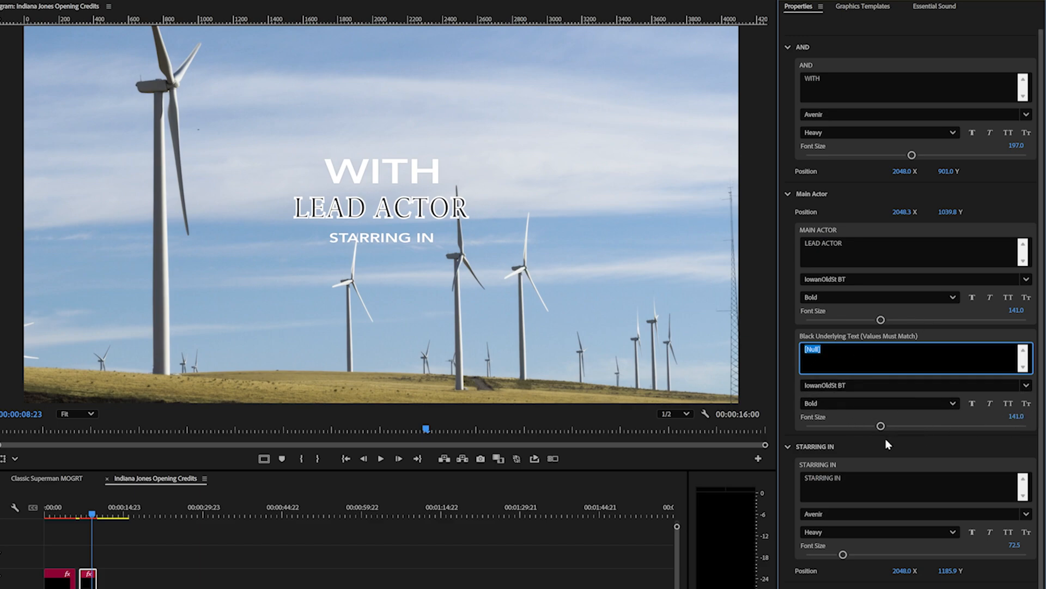
pyautogui.moveTo(912, 154); pyautogui.dragTo(937, 166)
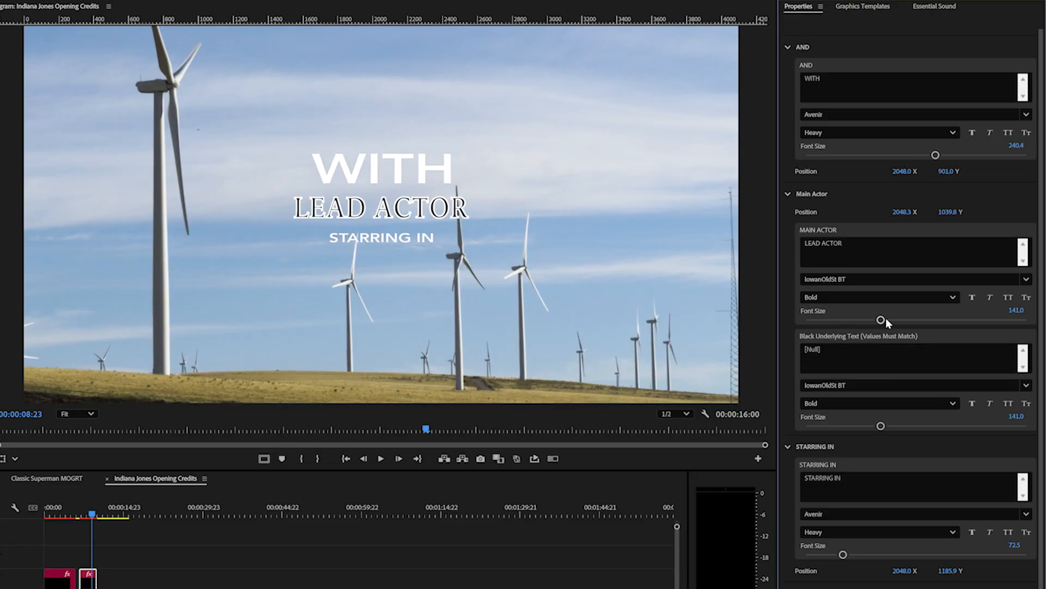
pyautogui.moveTo(885, 320); pyautogui.dragTo(893, 320)
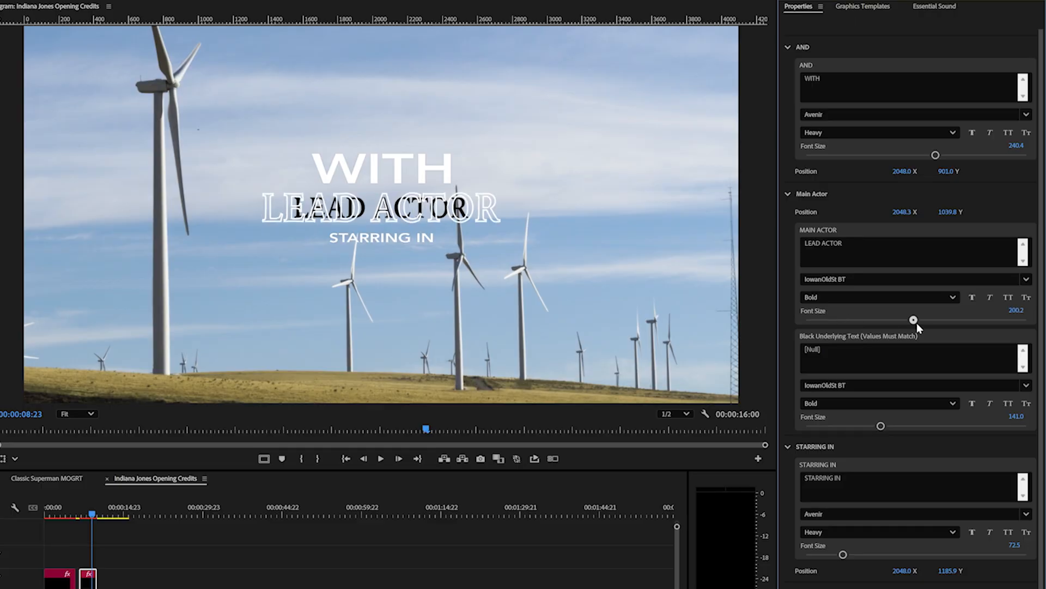
pyautogui.hotkey('ctrl', 'z')
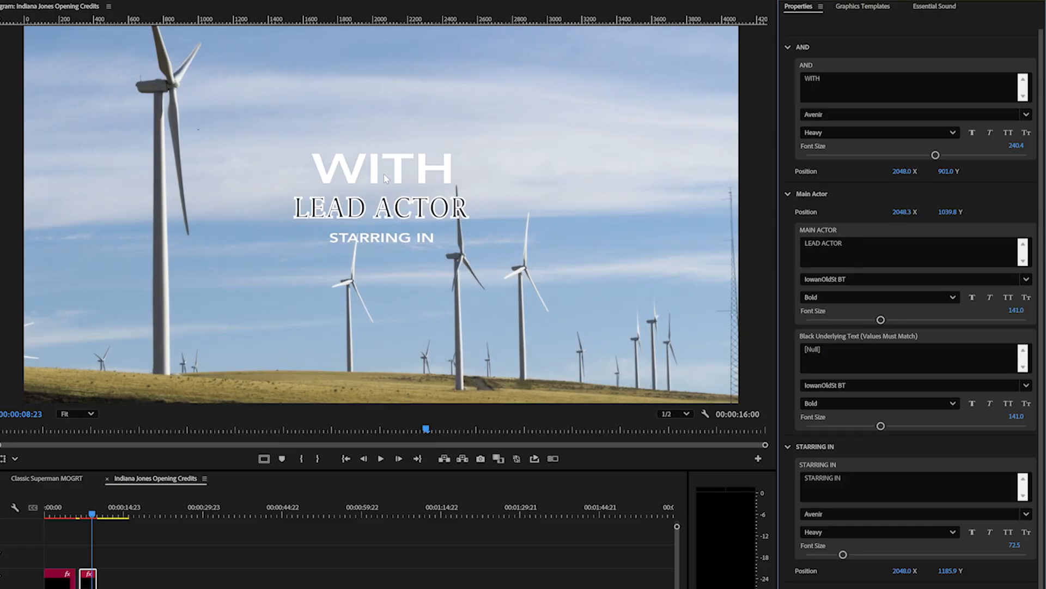
pyautogui.moveTo(935, 154); pyautogui.dragTo(903, 155)
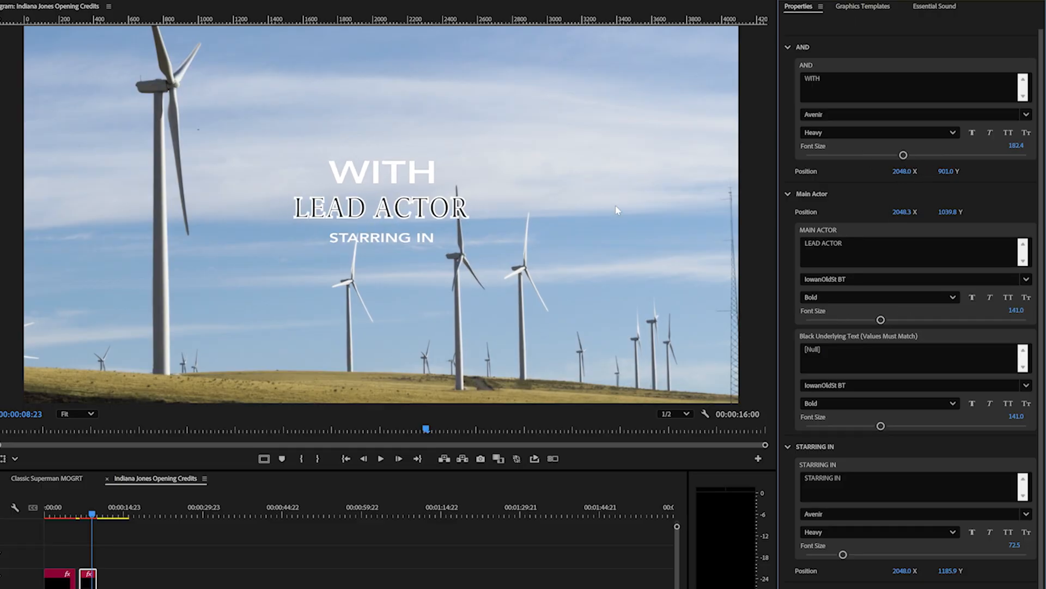
# - Set the STARRING IN font size to 146.3, and both the main actor text and its black underlying text to 200
pyautogui.moveTo(843, 554); pyautogui.dragTo(887, 572)
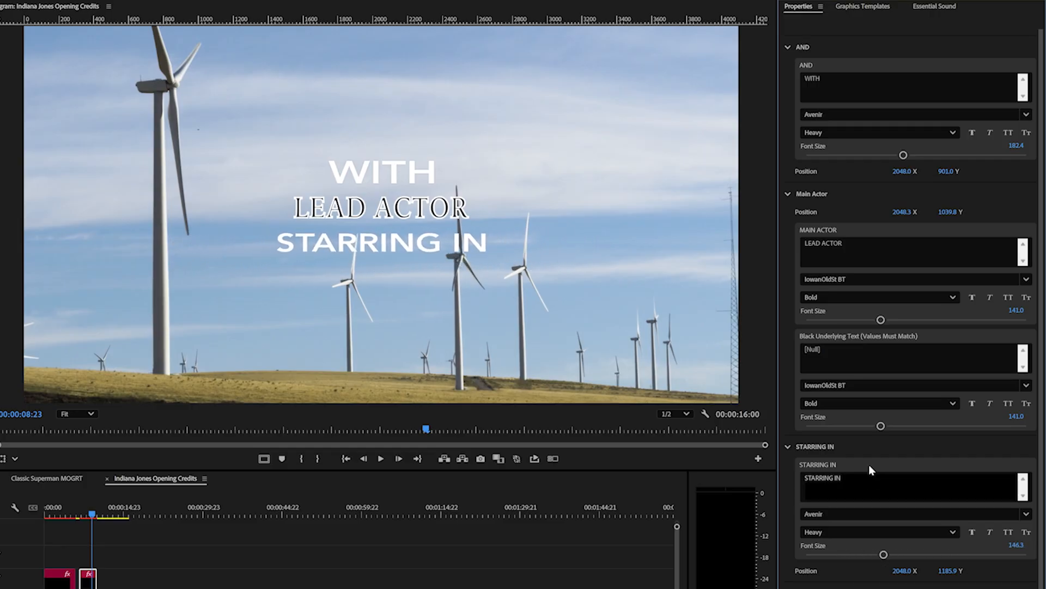
pyautogui.click(1017, 416)
pyautogui.write('200')
pyautogui.press('Return')
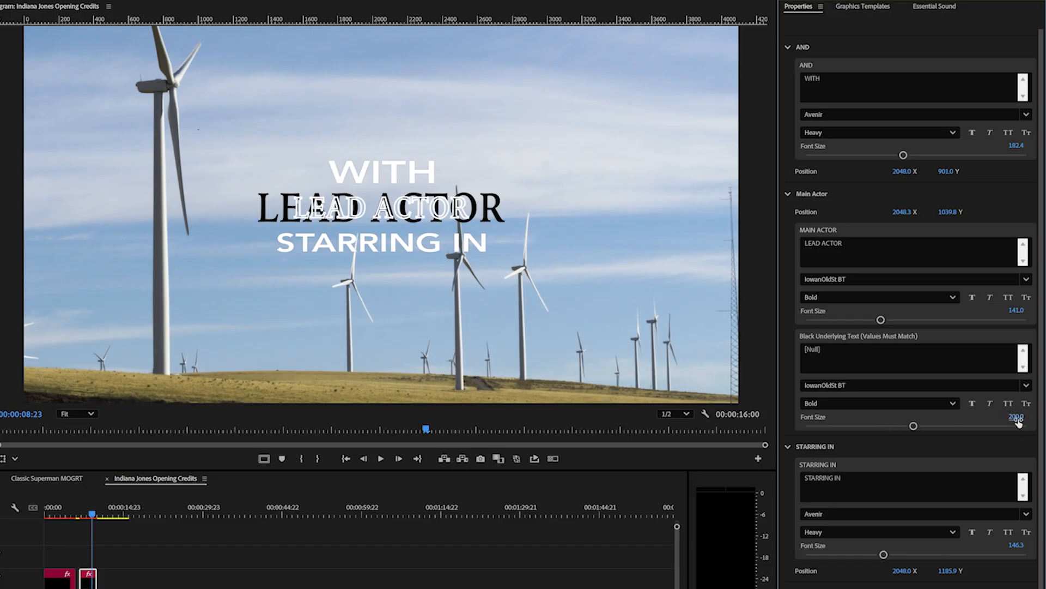
pyautogui.click(1017, 310)
pyautogui.write('200')
pyautogui.press('Return')
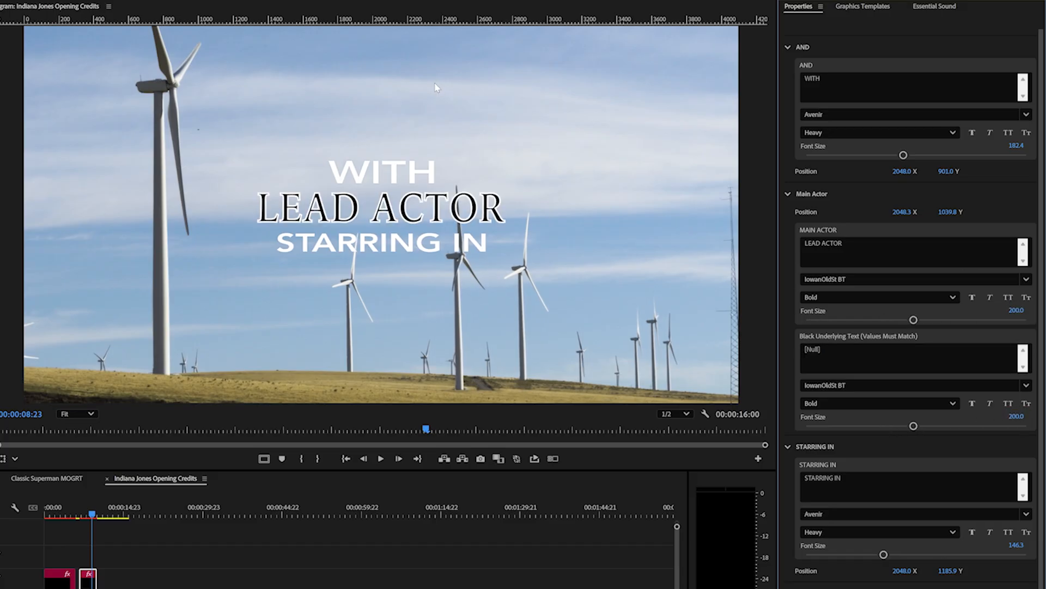
# - Set the WITH font size to 266.3 and space the WITH, LEAD ACTOR and STARRING IN lines at Y 893, 1120 and 1338
pyautogui.moveTo(903, 155); pyautogui.dragTo(950, 163)
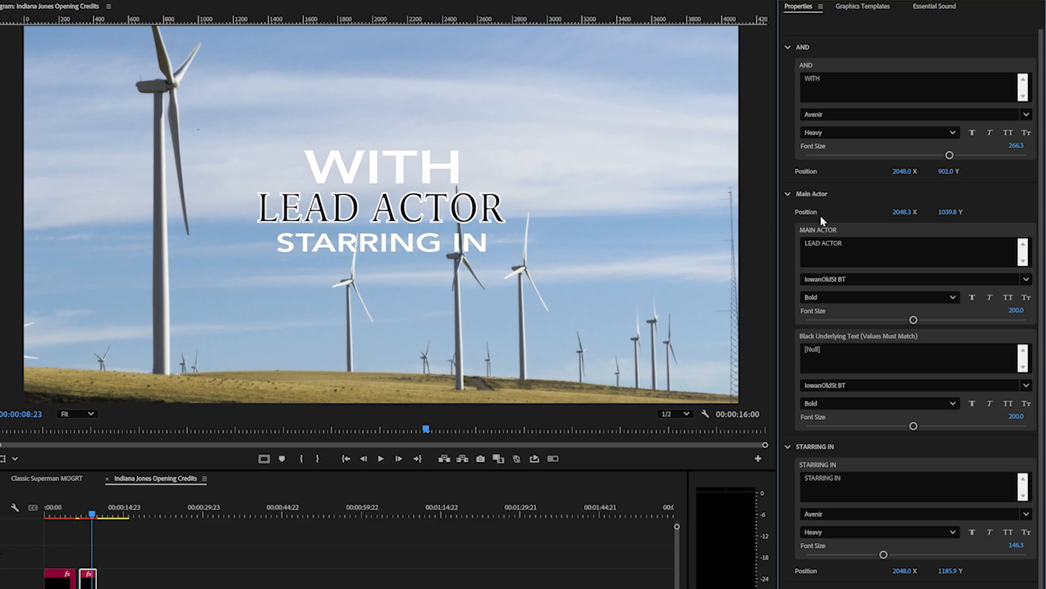
pyautogui.moveTo(935, 172); pyautogui.dragTo(946, 179)
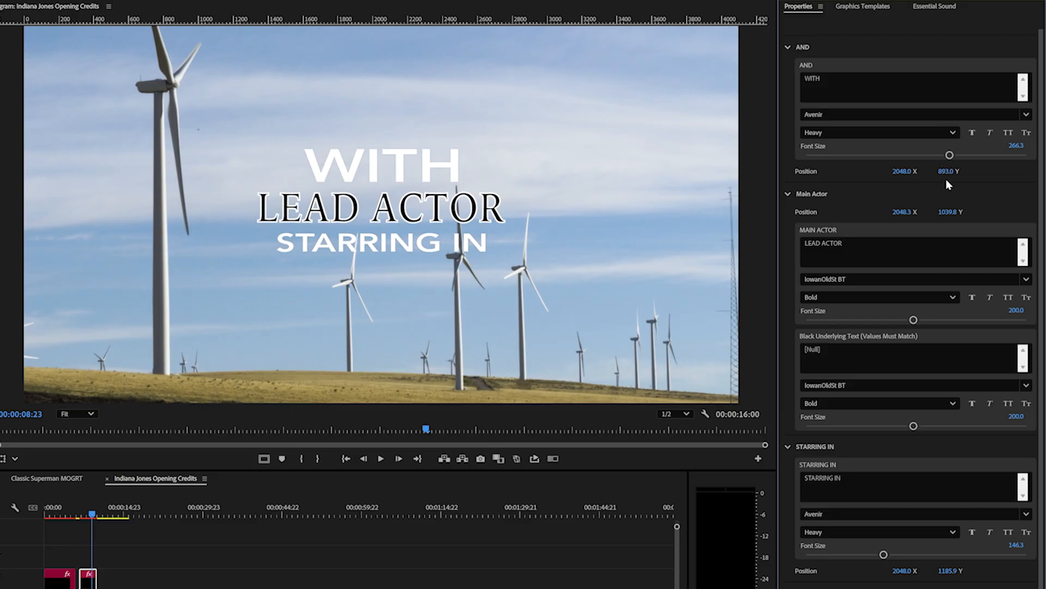
pyautogui.moveTo(947, 570); pyautogui.dragTo(1032, 578)
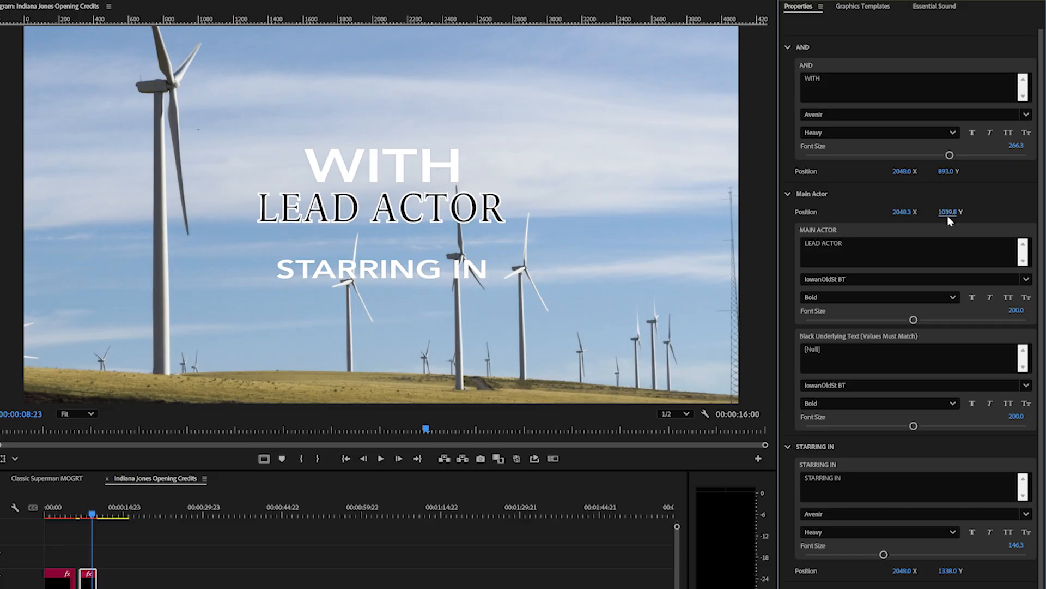
pyautogui.moveTo(948, 216); pyautogui.dragTo(992, 223)
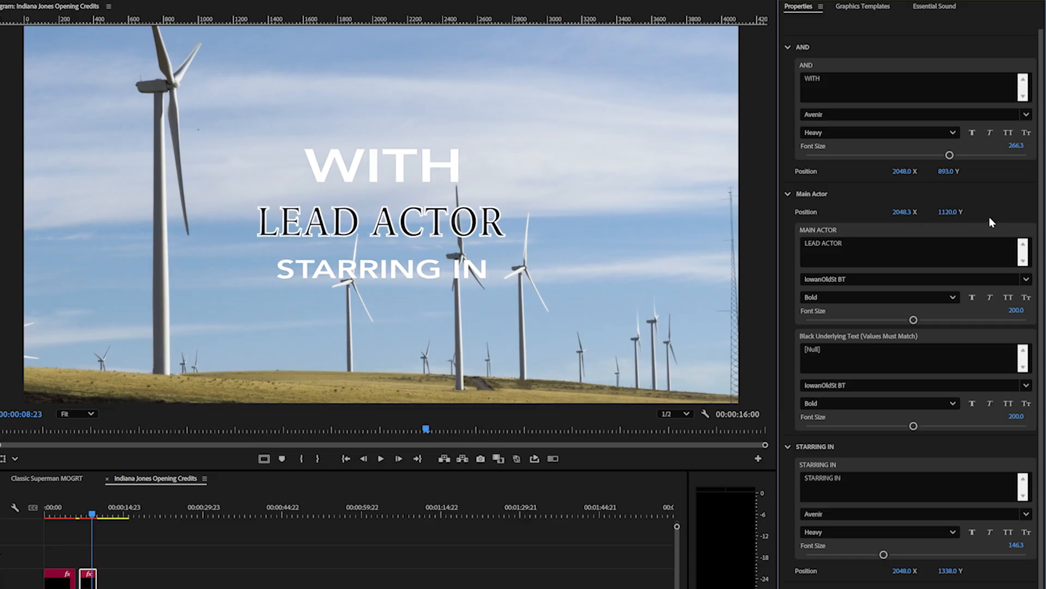
# - Add the Indiana Jones Producers template after the Lead Actor title on V2 and move it to the upper-right part of the frame
pyautogui.click(862, 6)
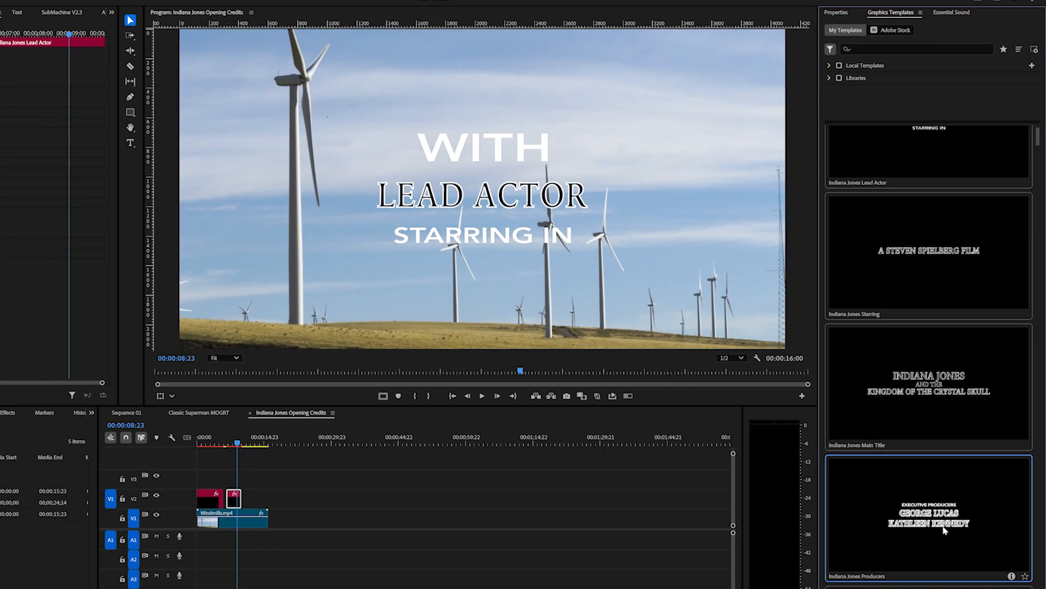
pyautogui.moveTo(945, 530); pyautogui.dragTo(253, 499)
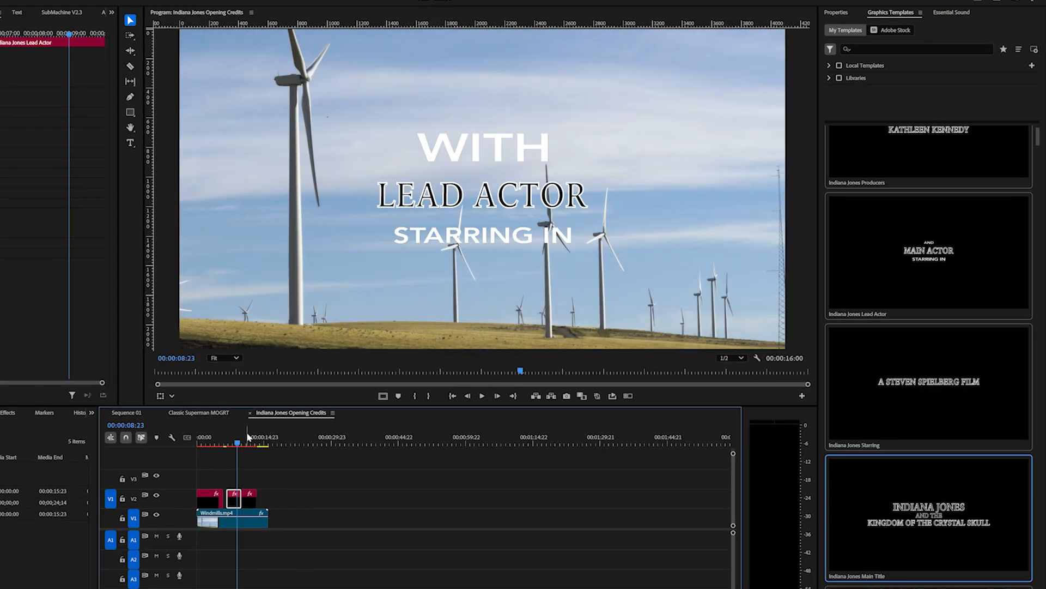
pyautogui.click(248, 437)
pyautogui.click(249, 499)
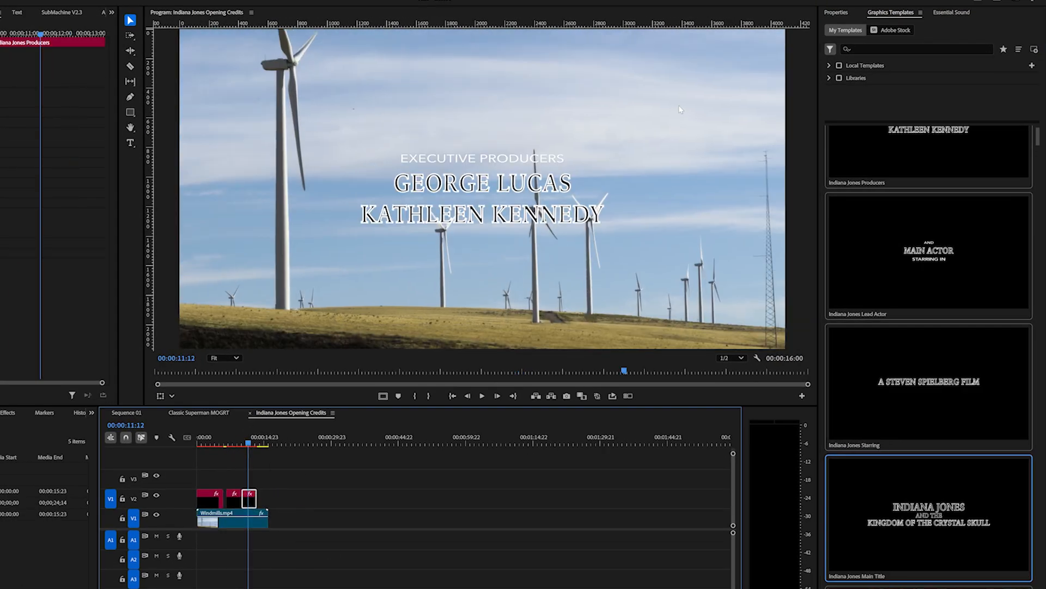
pyautogui.click(840, 13)
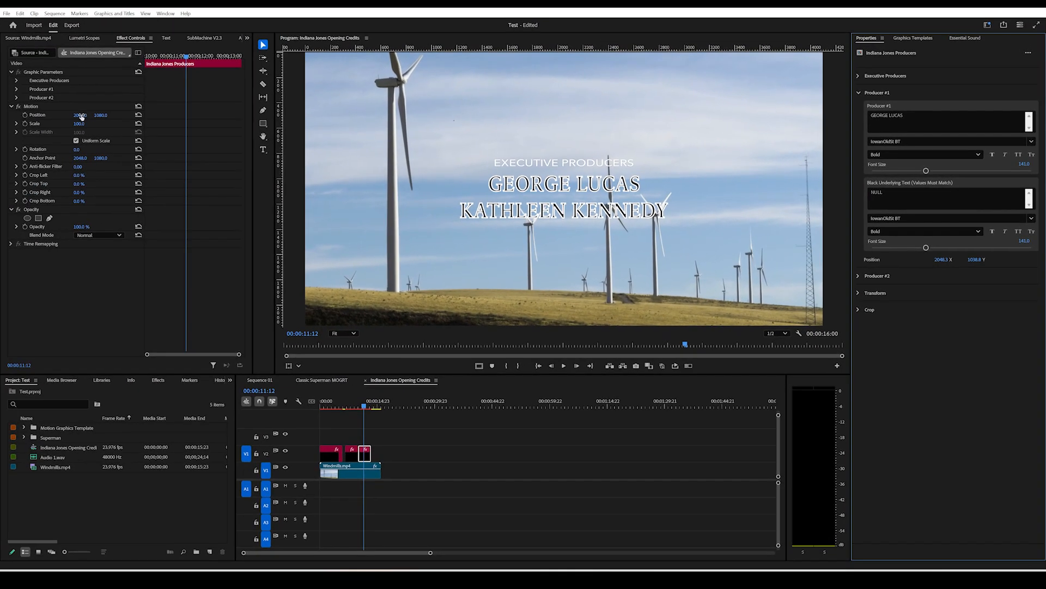
pyautogui.moveTo(81, 116); pyautogui.dragTo(851, 101)
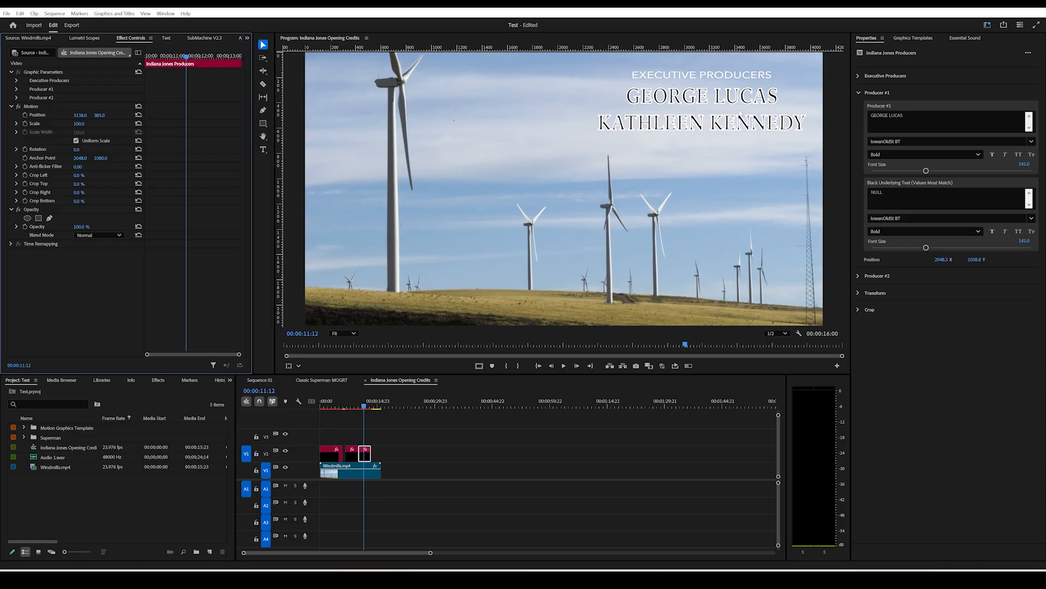
# - Change the Producers title's heading line to "ASSOCIATE PRODUCERS"
pyautogui.click(860, 92)
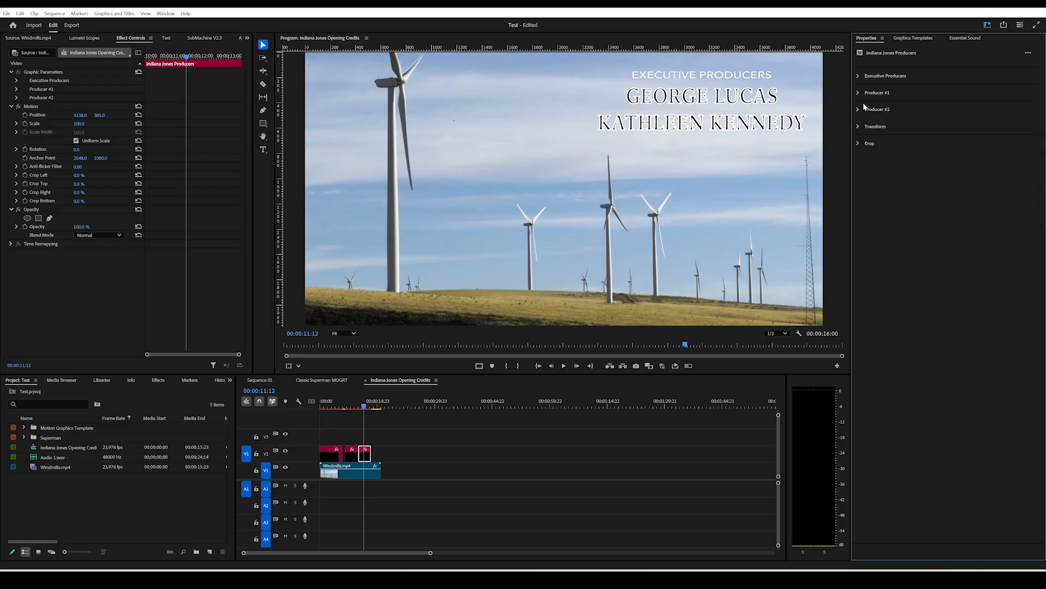
pyautogui.click(868, 77)
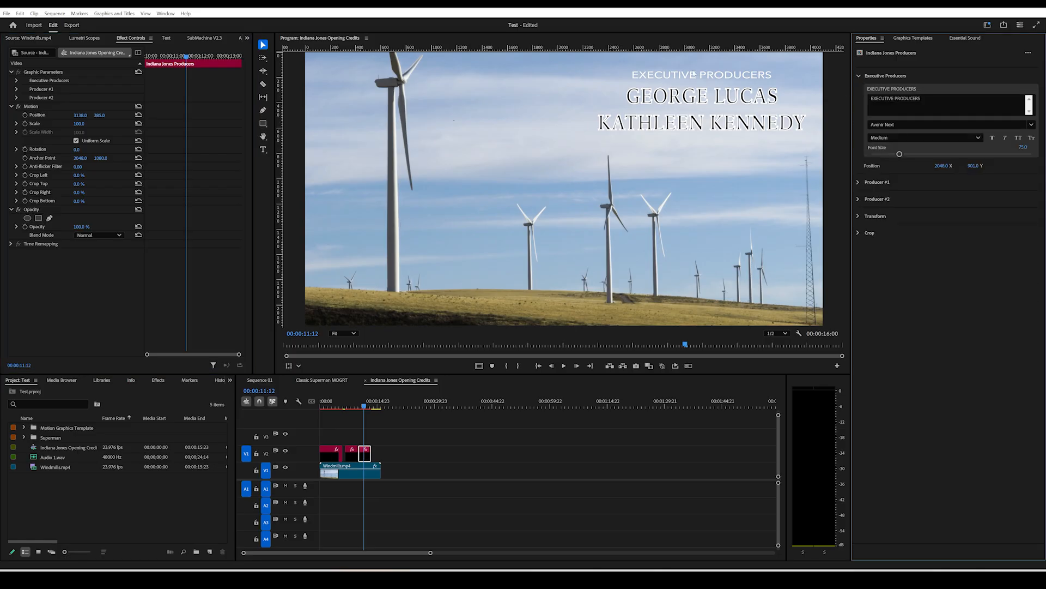
pyautogui.tripleClick(897, 99)
pyautogui.moveTo(893, 100); pyautogui.dragTo(852, 102)
pyautogui.write('ASSOCIA')
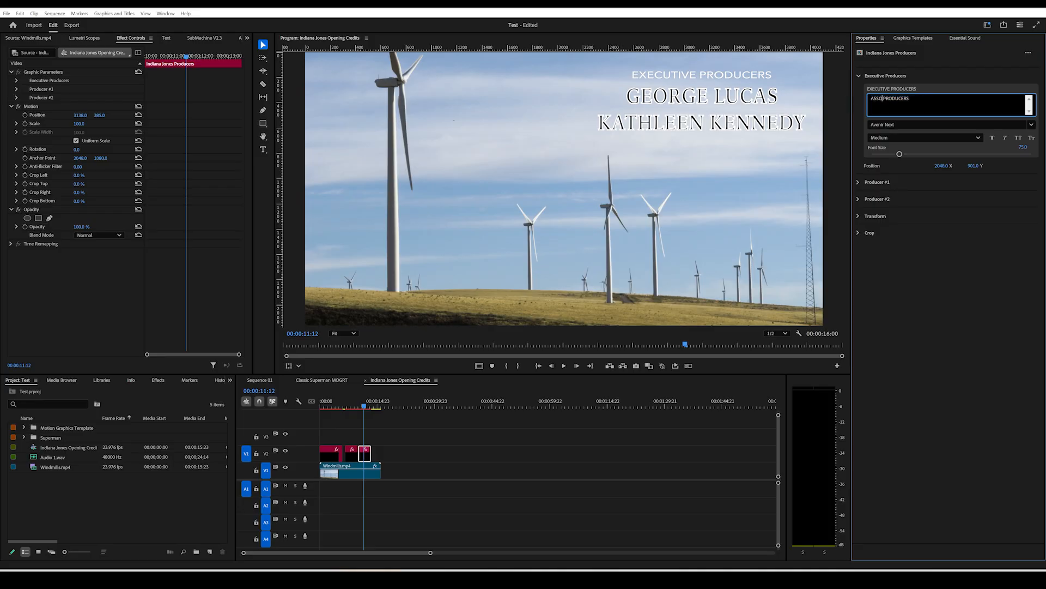
pyautogui.click(881, 265)
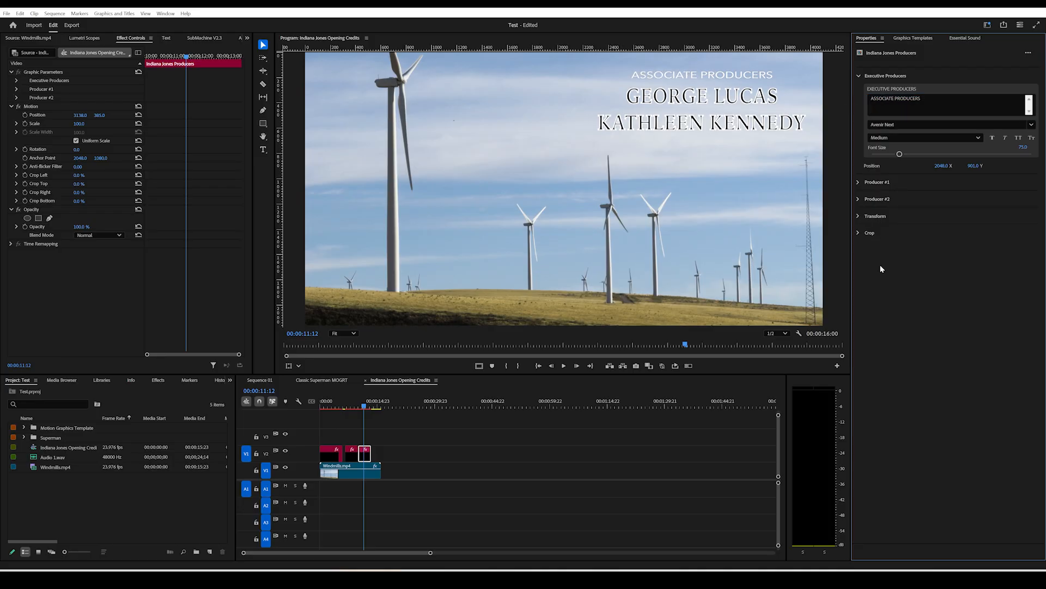
# - Replace the Producers title's heading line with "MUSIC BY"
pyautogui.moveTo(935, 99); pyautogui.dragTo(870, 99)
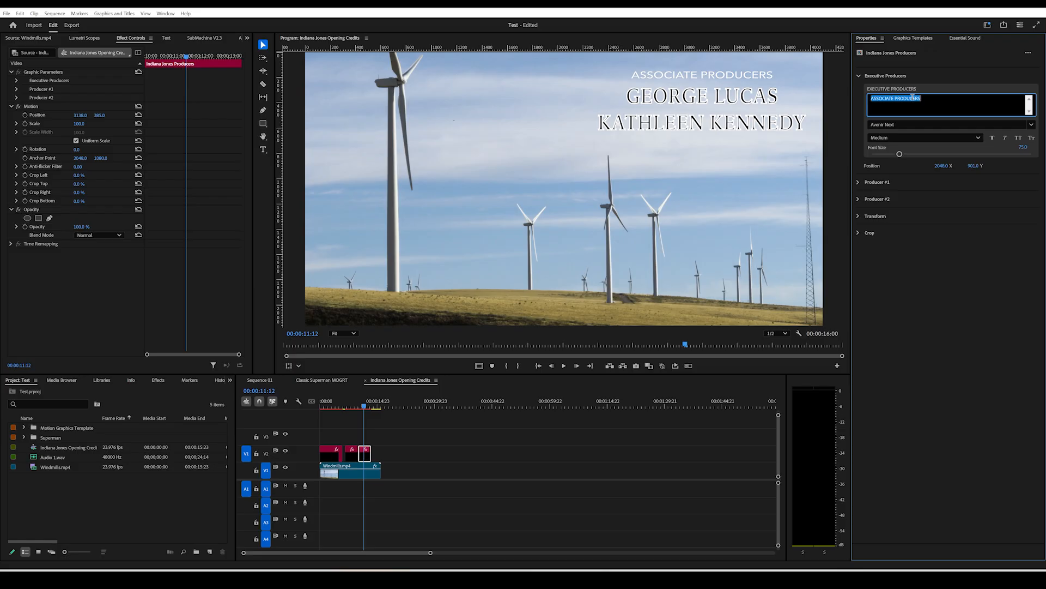
pyautogui.write('MUSIC BY')
pyautogui.click(872, 309)
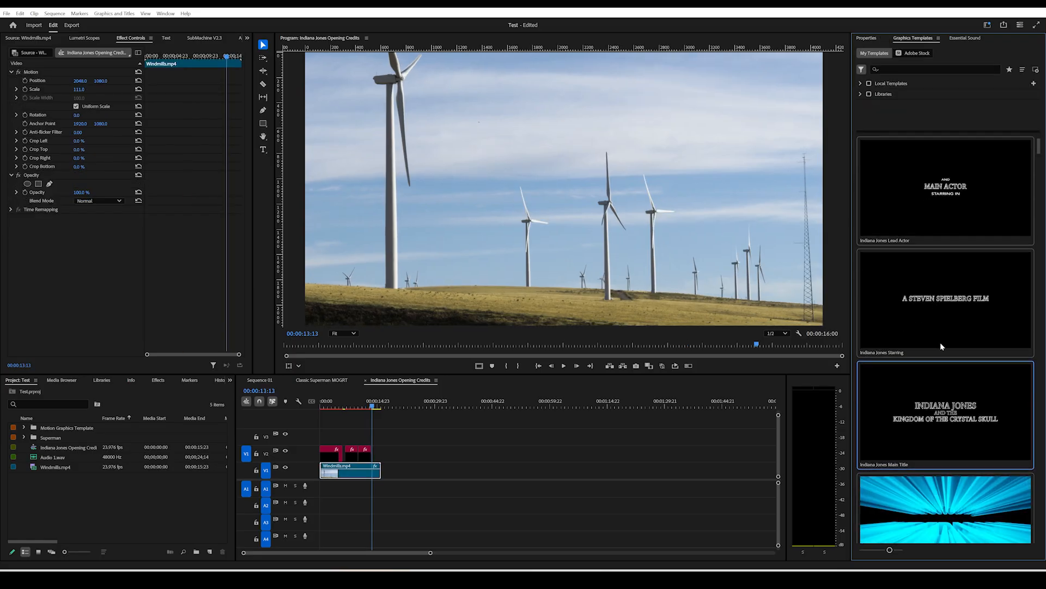
# - Add the Indiana Jones Main Title template after the Producers title on V2 and shift the Windmills clip later to lie beneath it
pyautogui.scroll(1, 959, 391)
pyautogui.moveTo(971, 435); pyautogui.dragTo(370, 459)
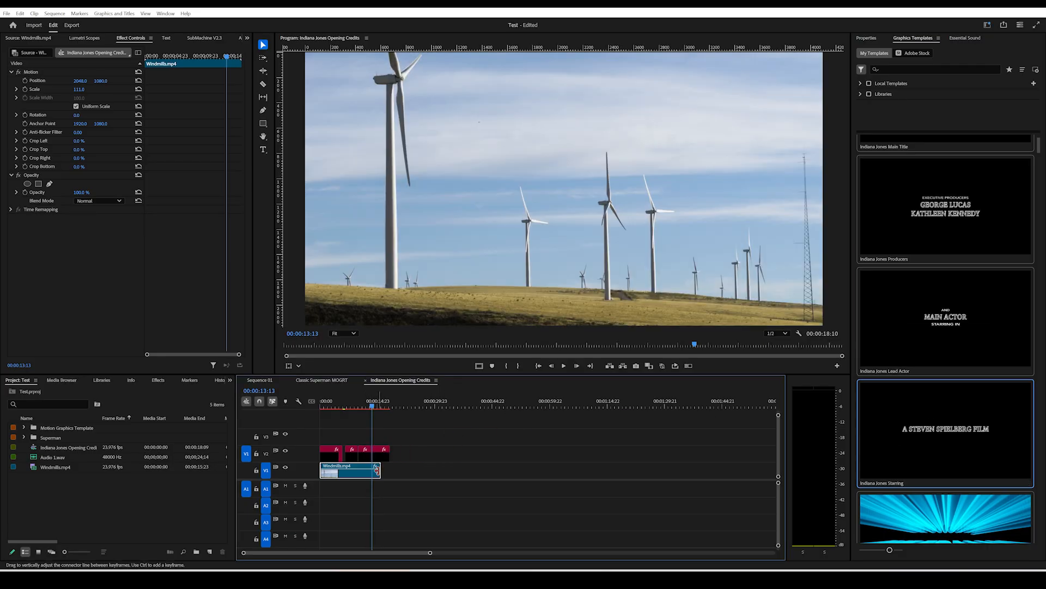
pyautogui.moveTo(360, 471); pyautogui.dragTo(370, 471)
pyautogui.click(379, 408)
pyautogui.moveTo(380, 408); pyautogui.dragTo(383, 407)
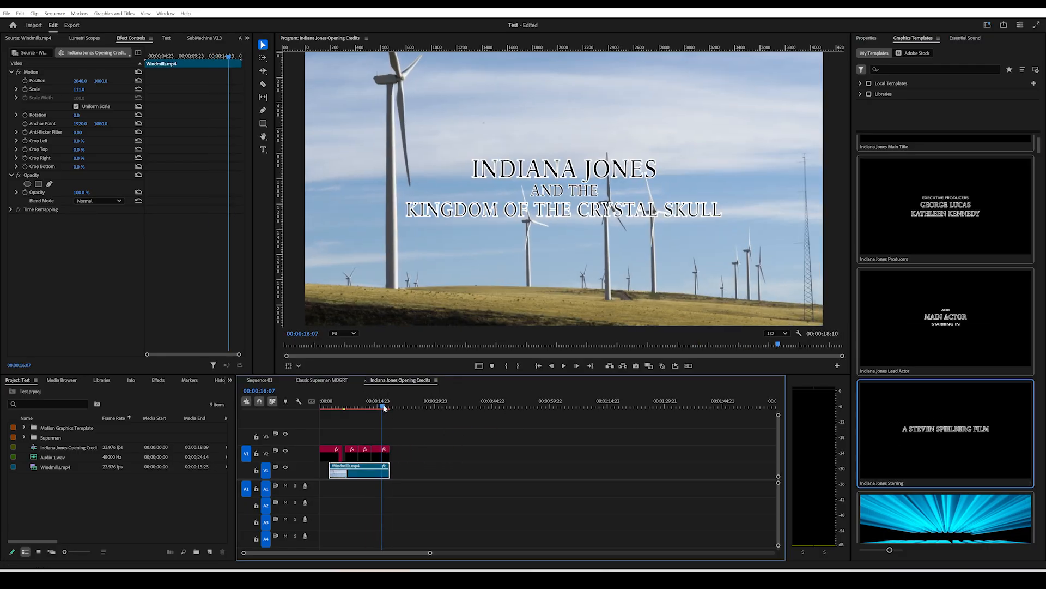
# - Select the Main Title clip and delete its Mid Title text "AND THE"
pyautogui.click(384, 451)
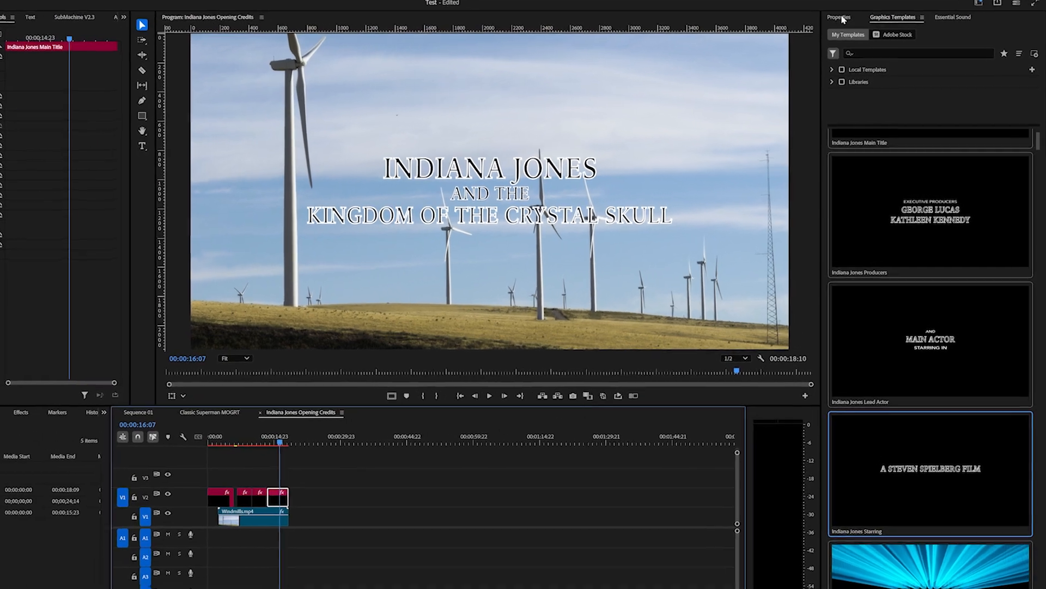
pyautogui.click(860, 34)
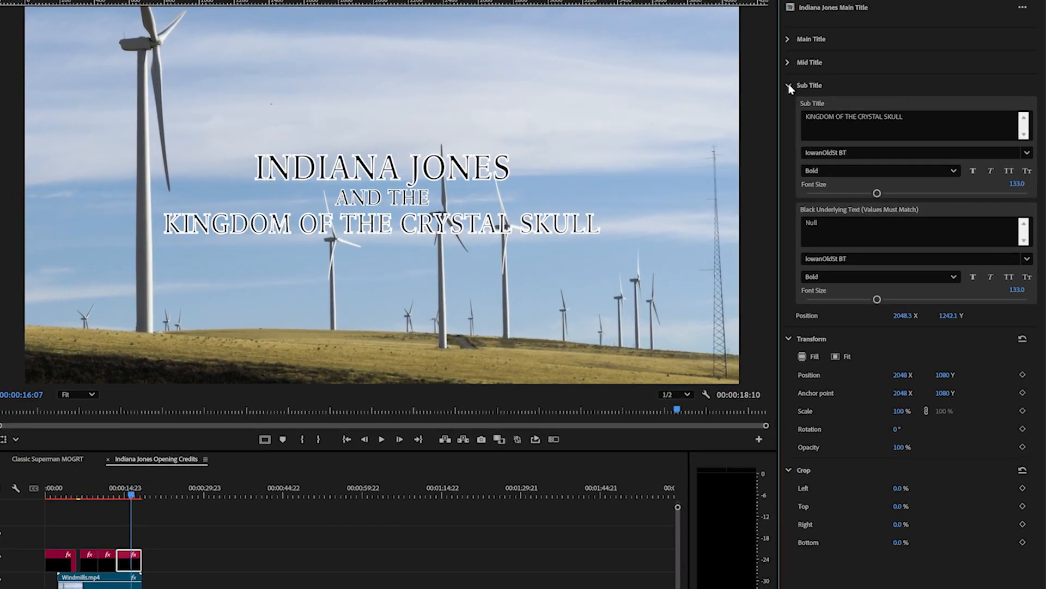
pyautogui.click(789, 86)
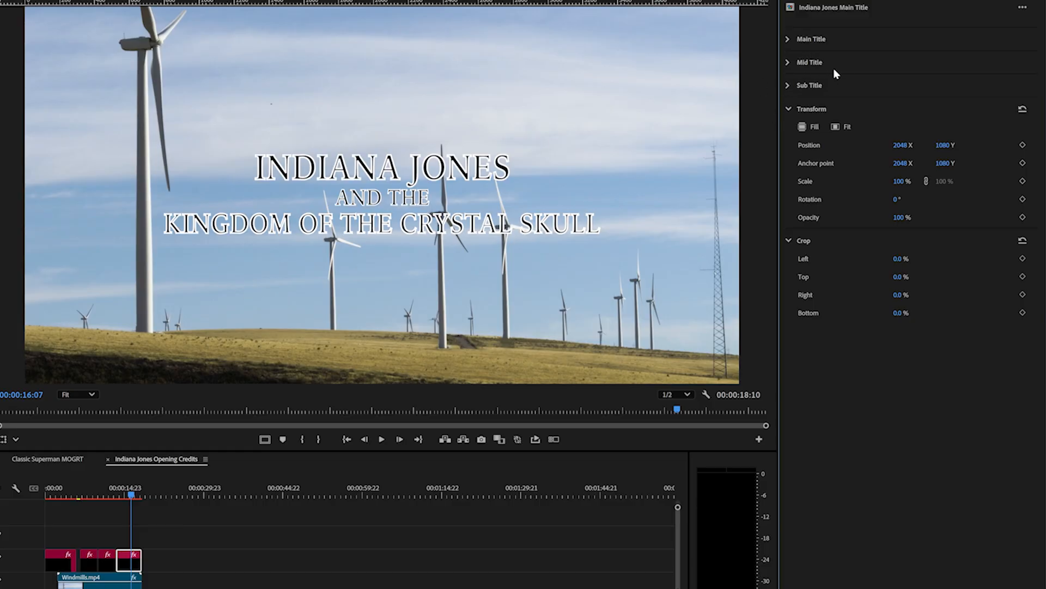
pyautogui.click(805, 63)
pyautogui.click(836, 90)
pyautogui.hotkey('ctrl', 'a')
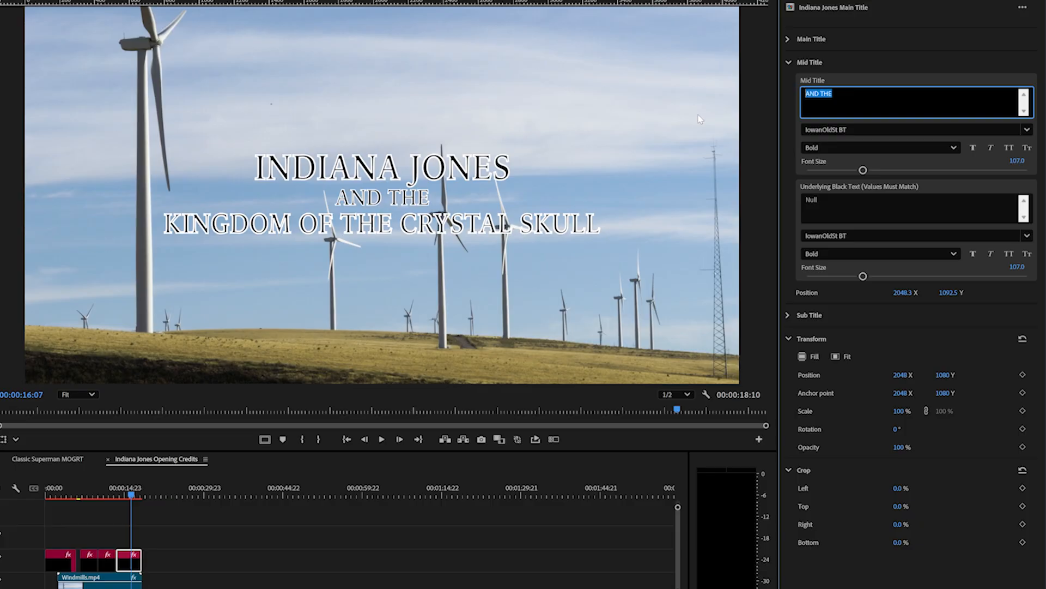
pyautogui.press('BackSpace')
# - Try reducing the Main Title's Sub Title font size to 106.7
pyautogui.click(806, 317)
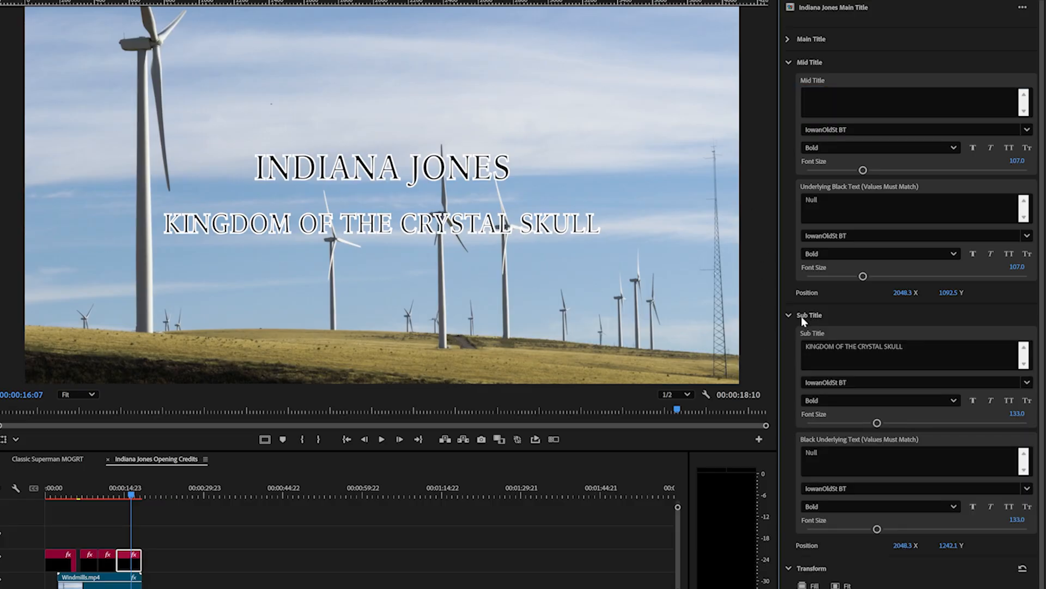
pyautogui.moveTo(877, 423); pyautogui.dragTo(862, 423)
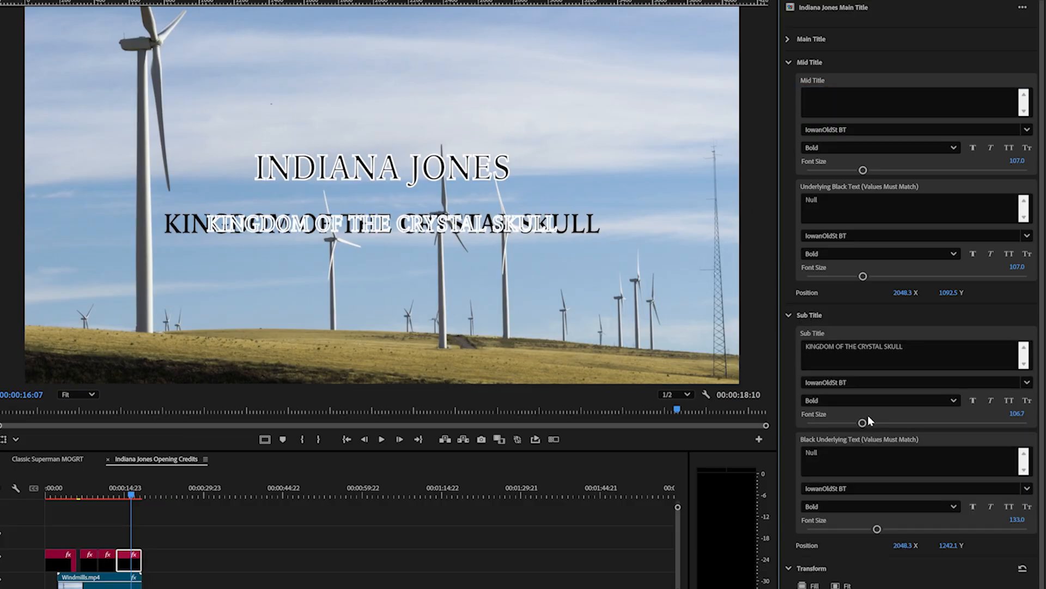
pyautogui.hotkey('ctrl', 'z')
pyautogui.click(871, 458)
# - Replace the Main Title's Sub Title text with "THE LAst crusade"
pyautogui.doubleClick(842, 347)
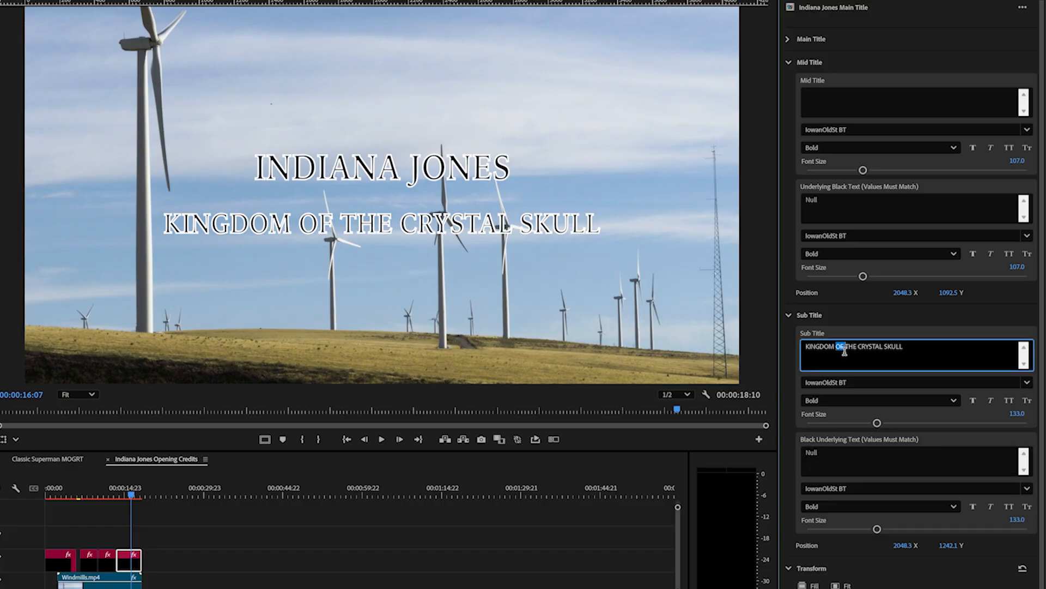
pyautogui.hotkey('ctrl', 'a')
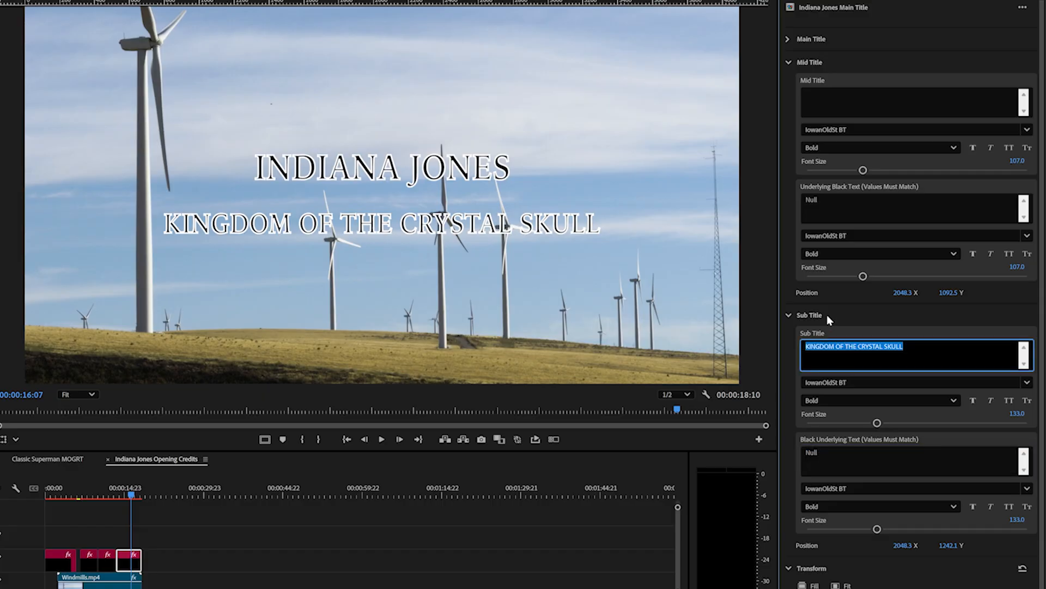
pyautogui.write('THE LAst crusade')
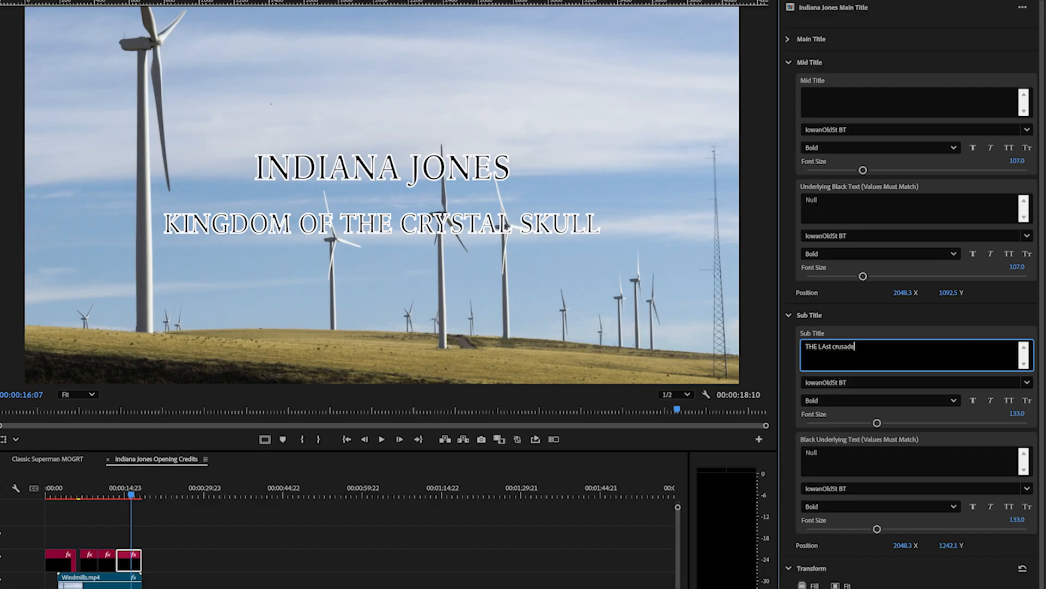
pyautogui.click(821, 191)
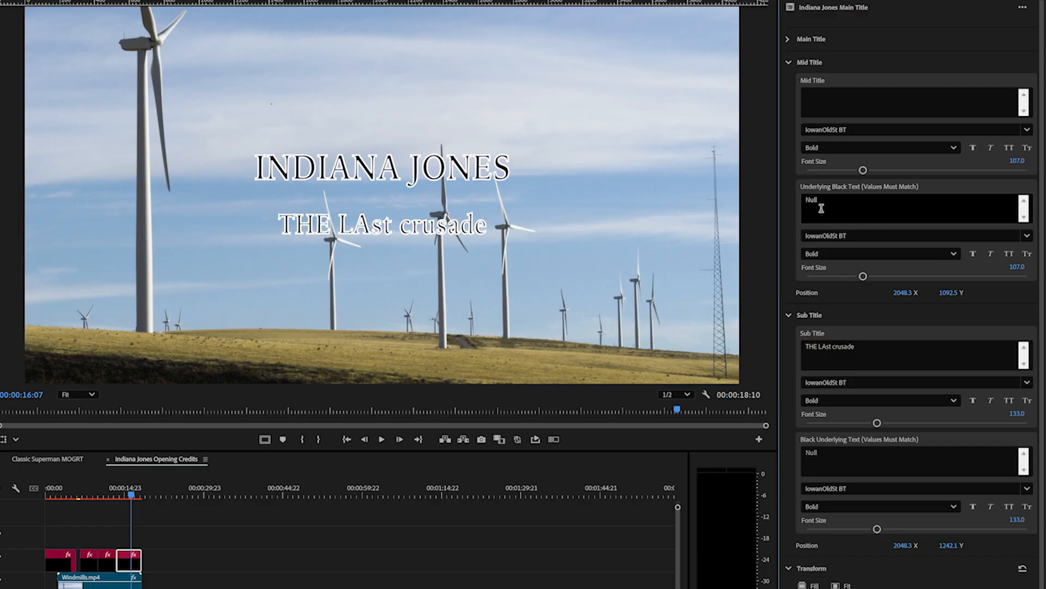
# - Try rewriting the Main Title's Sub Title as "tHE lAST cRUSADE" and toggling All Caps on it
pyautogui.tripleClick(867, 352)
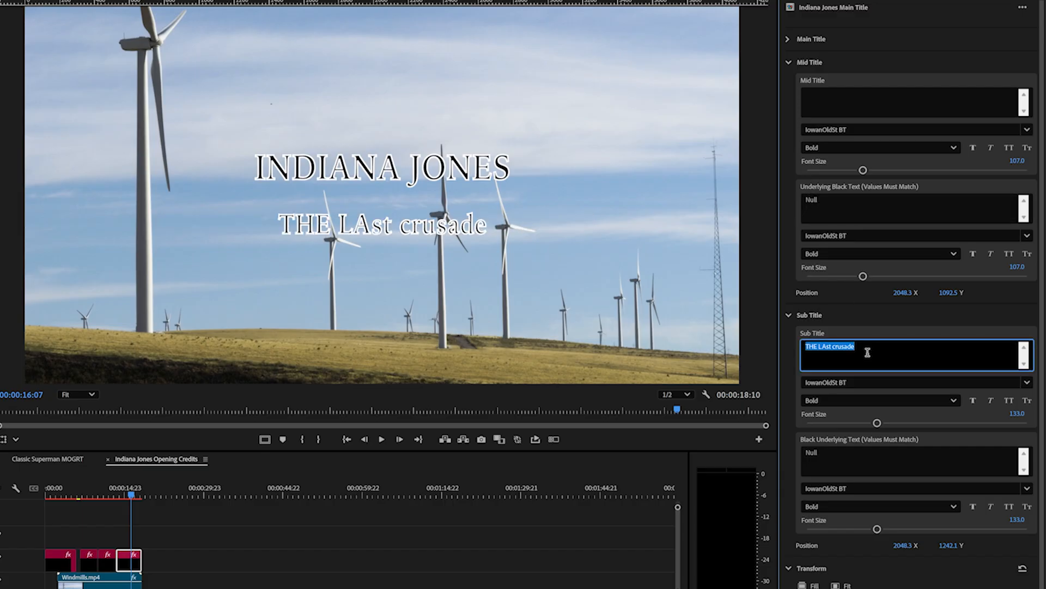
pyautogui.write('tHE lAST cRUSADE')
pyautogui.click(1009, 401)
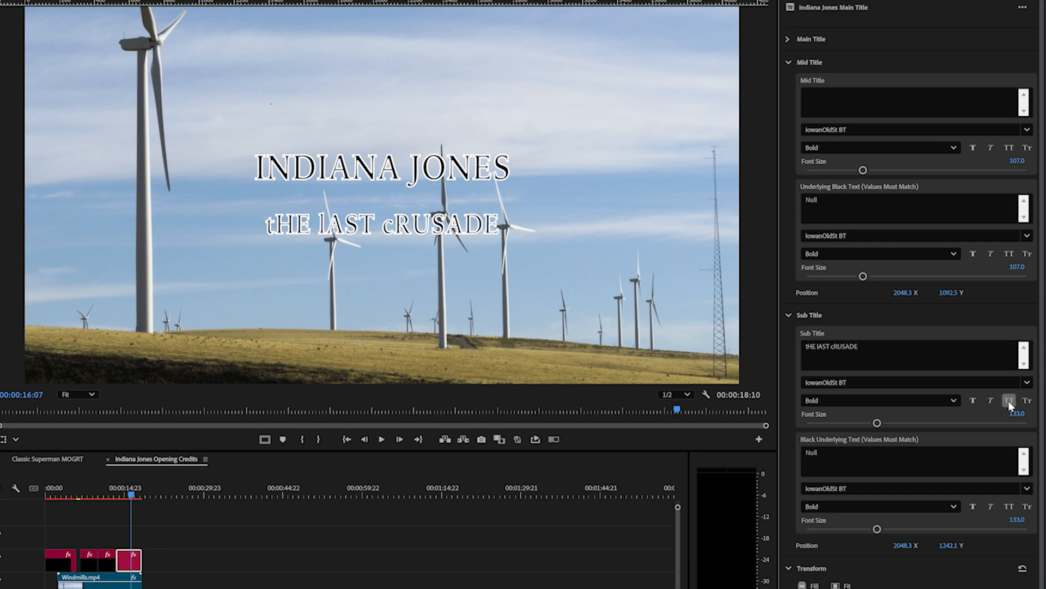
pyautogui.click(1009, 401)
# - Set the Sub Title text to "The Last Crusade" and turn on All Caps for both it and its black underlying text
pyautogui.click(901, 365)
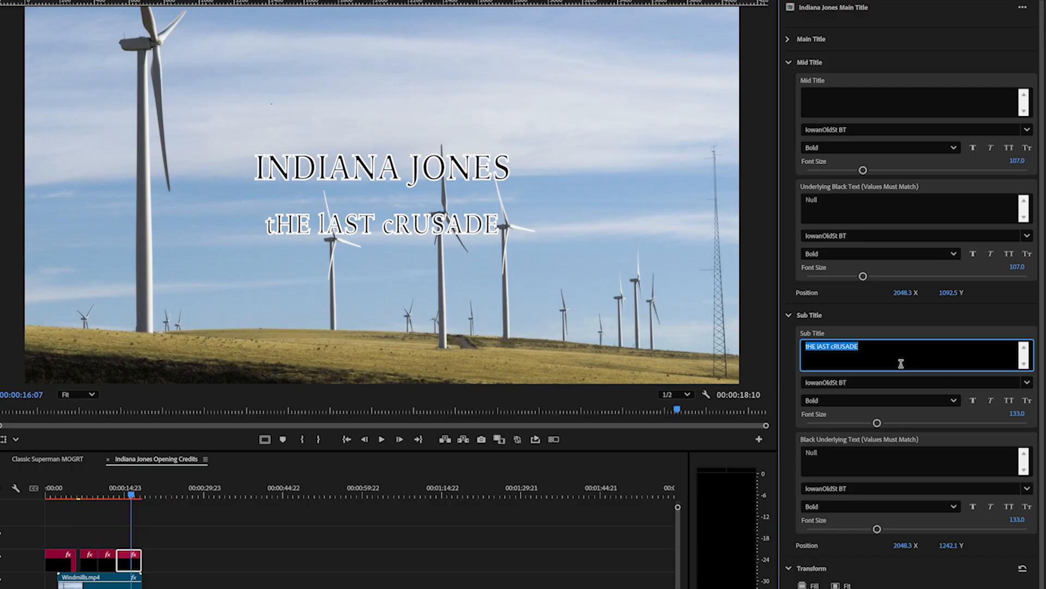
pyautogui.write('The Last Crusade')
pyautogui.click(1002, 392)
pyautogui.click(1008, 401)
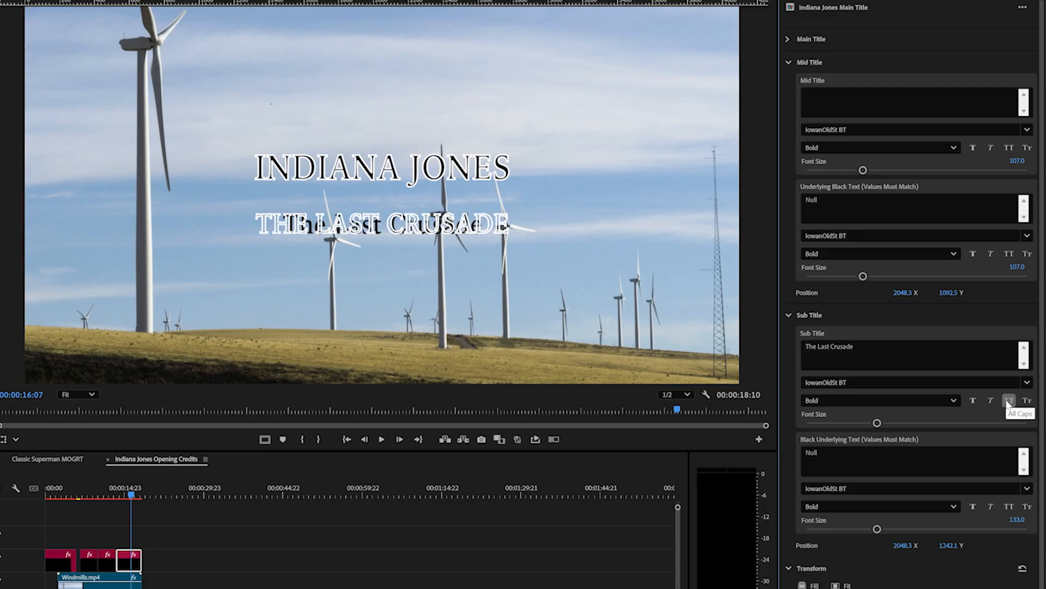
pyautogui.click(1008, 401)
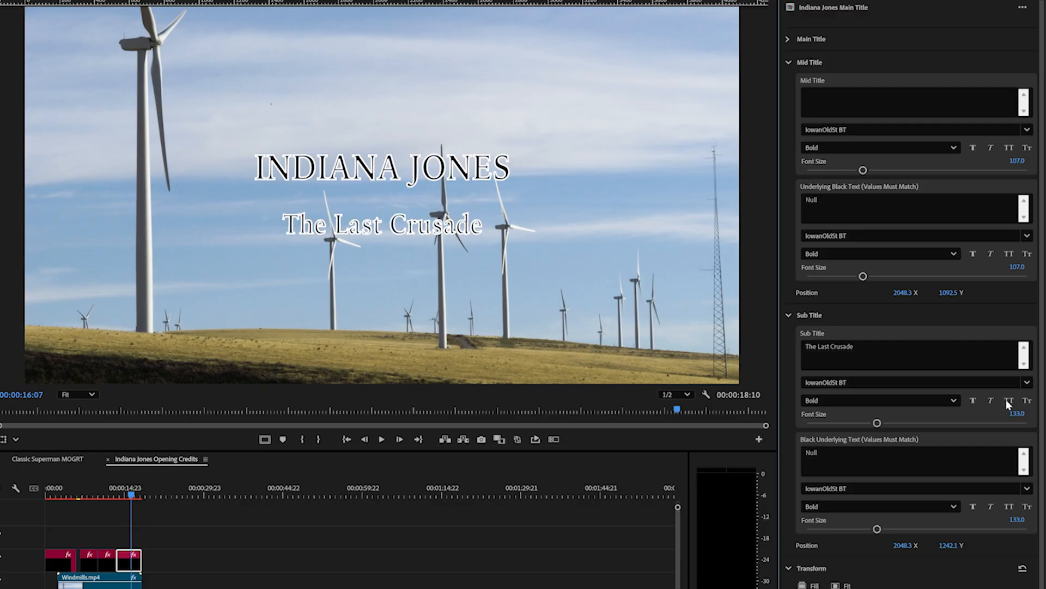
pyautogui.click(1008, 401)
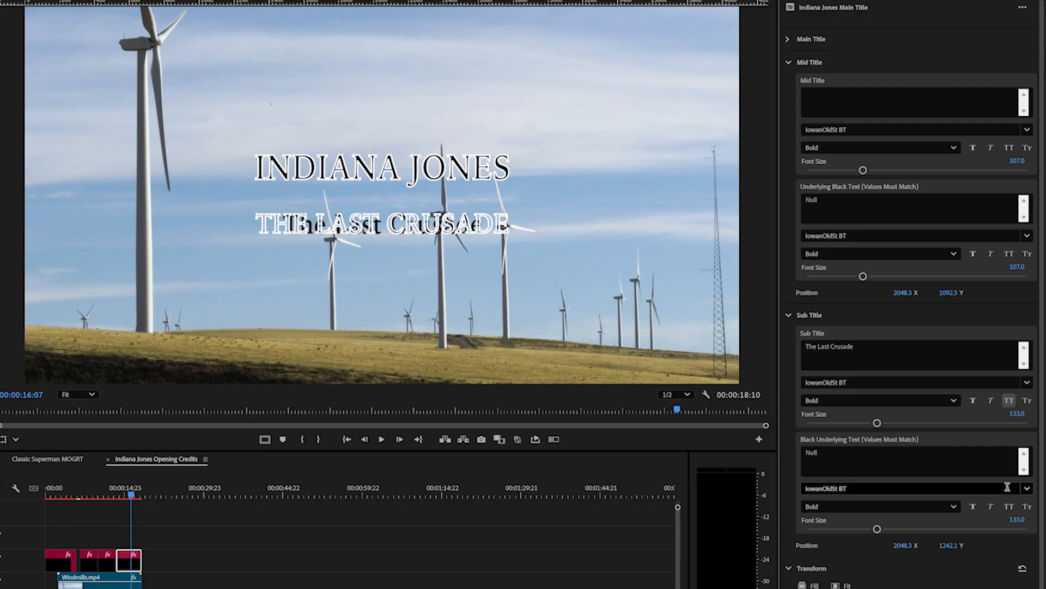
pyautogui.click(1009, 506)
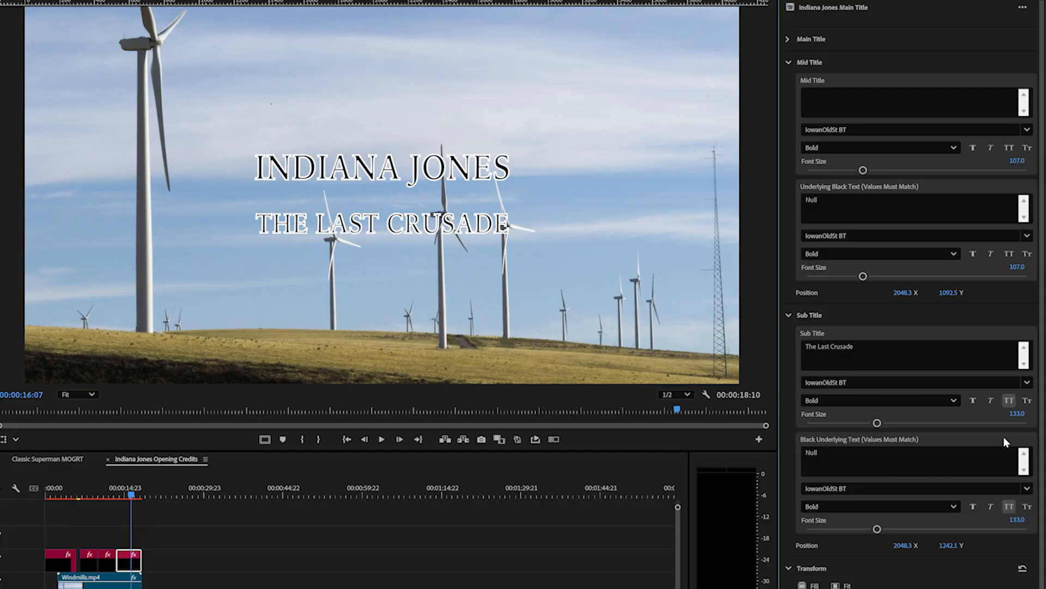
# - Move the Sub Title up to Y 1134.0 and raise the empty Mid Title's font size to 117.9
pyautogui.moveTo(945, 545); pyautogui.dragTo(891, 538)
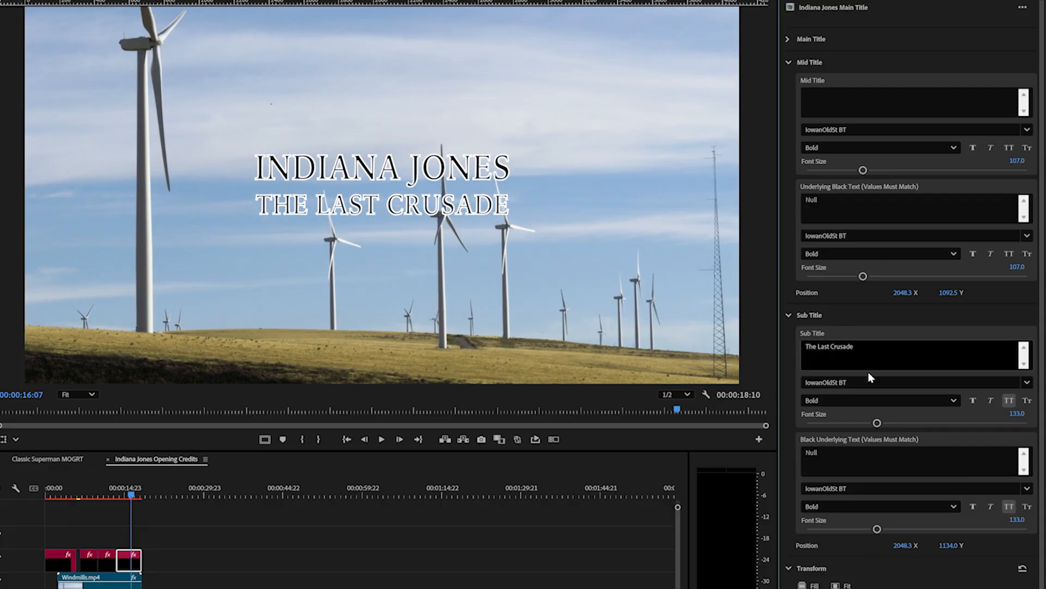
pyautogui.moveTo(863, 170)
pyautogui.mouseDown()
pyautogui.moveTo(879, 172)
pyautogui.moveTo(871, 173)
pyautogui.mouseUp()
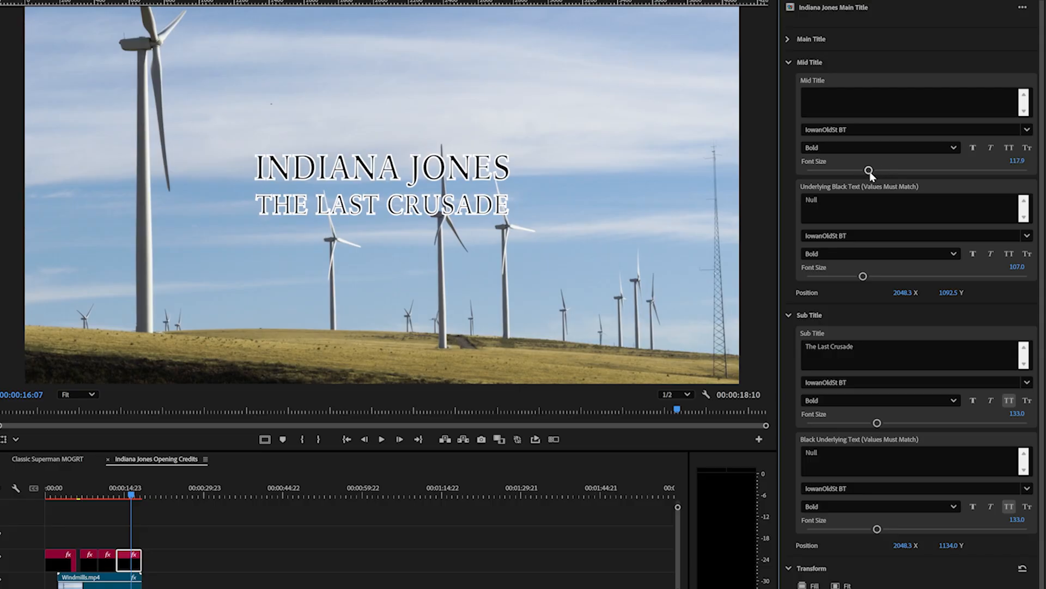
# - Enlarge the INDIANA JONES text and its underlying black text to font size 235.5, and move the line up to Y 894.0
pyautogui.click(785, 63)
pyautogui.click(788, 40)
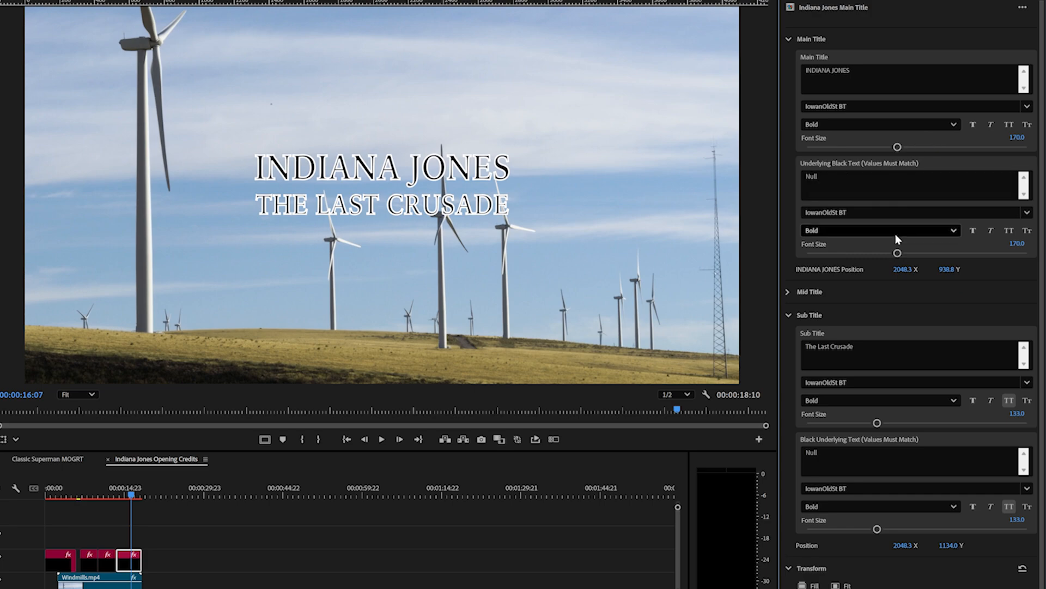
pyautogui.moveTo(904, 251); pyautogui.dragTo(930, 276)
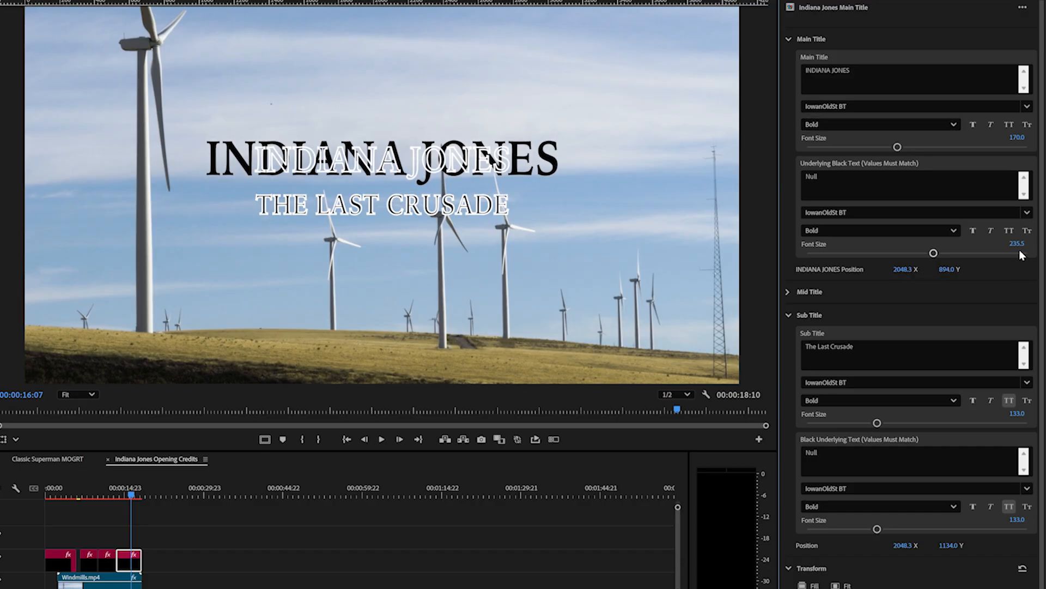
pyautogui.click(1018, 137)
pyautogui.write('235.5')
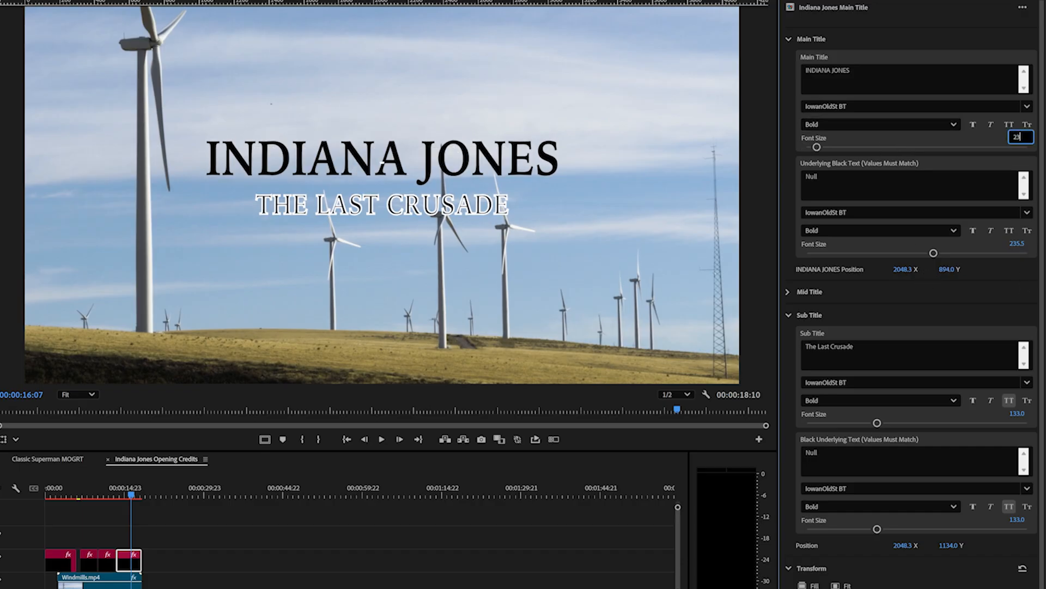
pyautogui.press('Return')
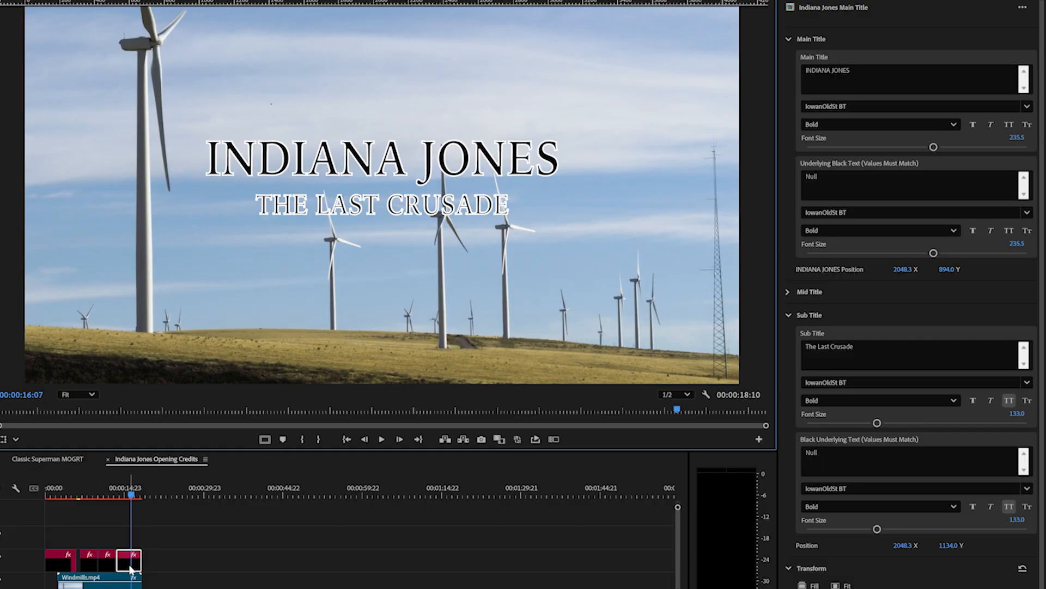
# - Shift the Main Title clip later on its track and place the Indiana Jones Lead Actor template above the end of the Windmills clip
pyautogui.moveTo(133, 569); pyautogui.dragTo(170, 567)
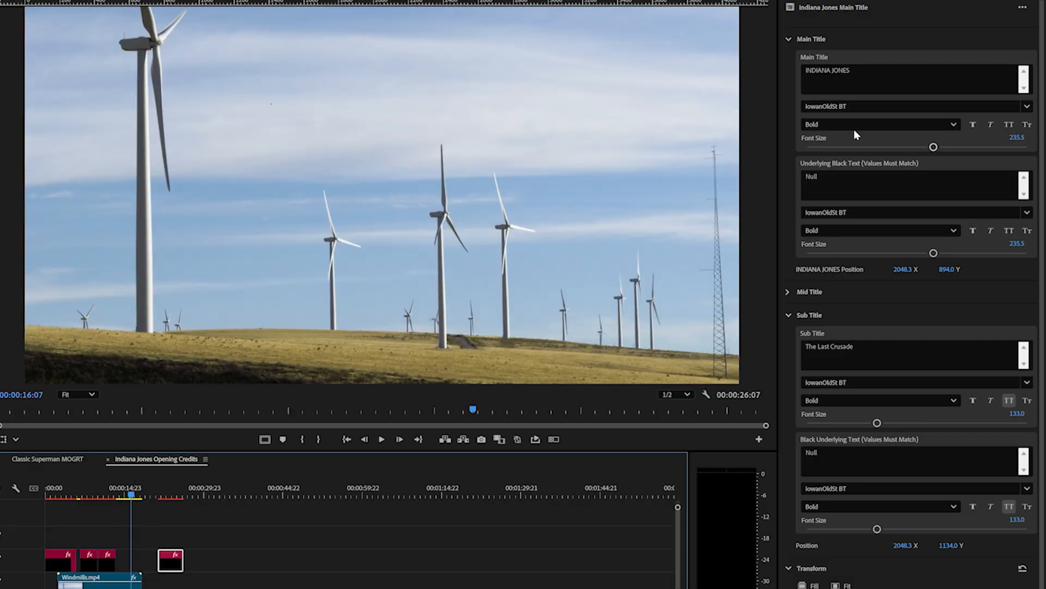
pyautogui.click(849, 3)
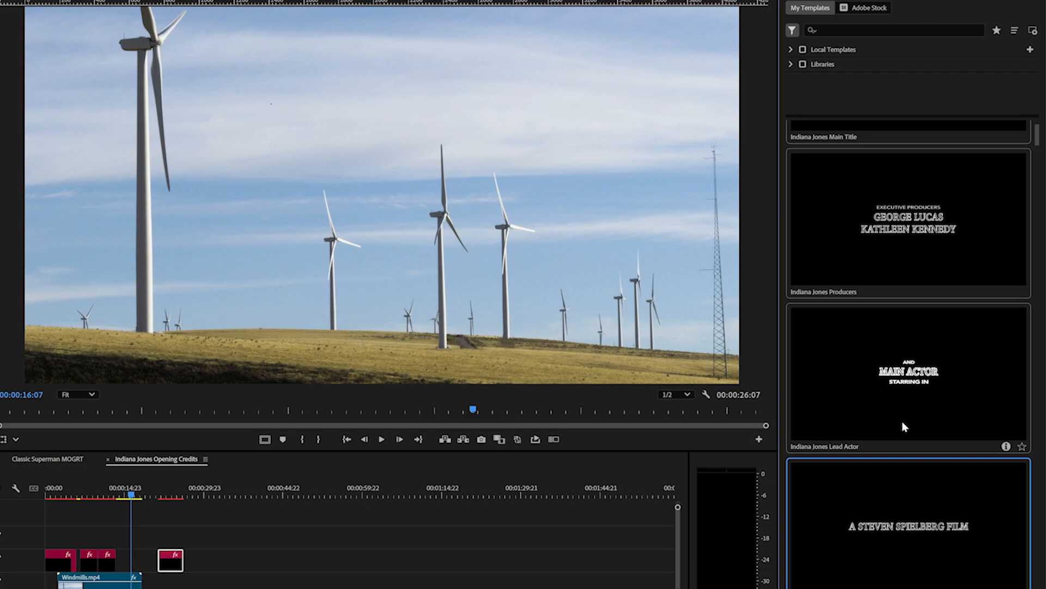
pyautogui.scroll(1, 962, 376)
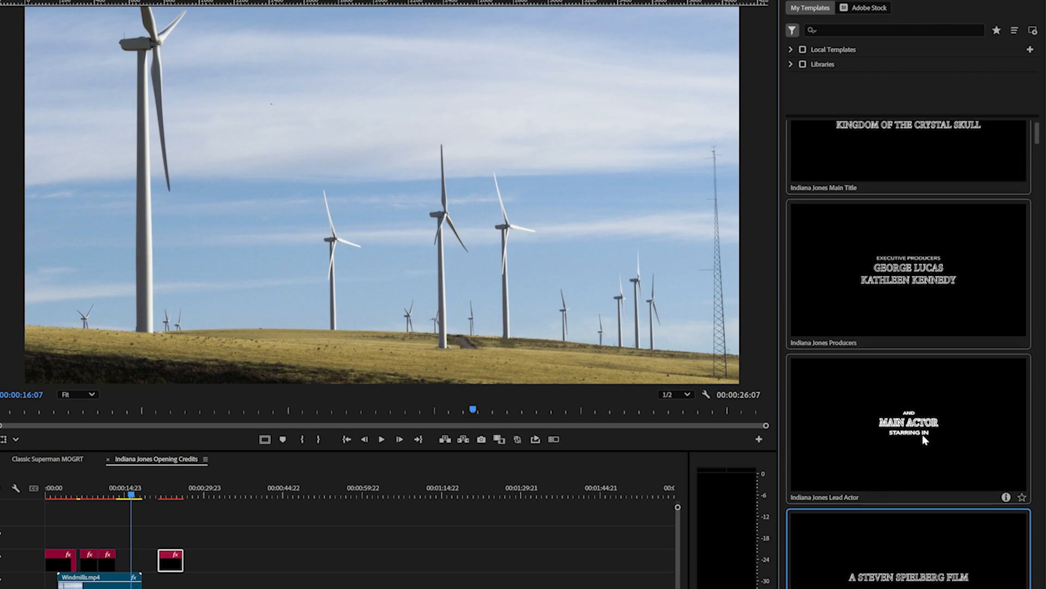
pyautogui.moveTo(922, 434); pyautogui.dragTo(130, 561)
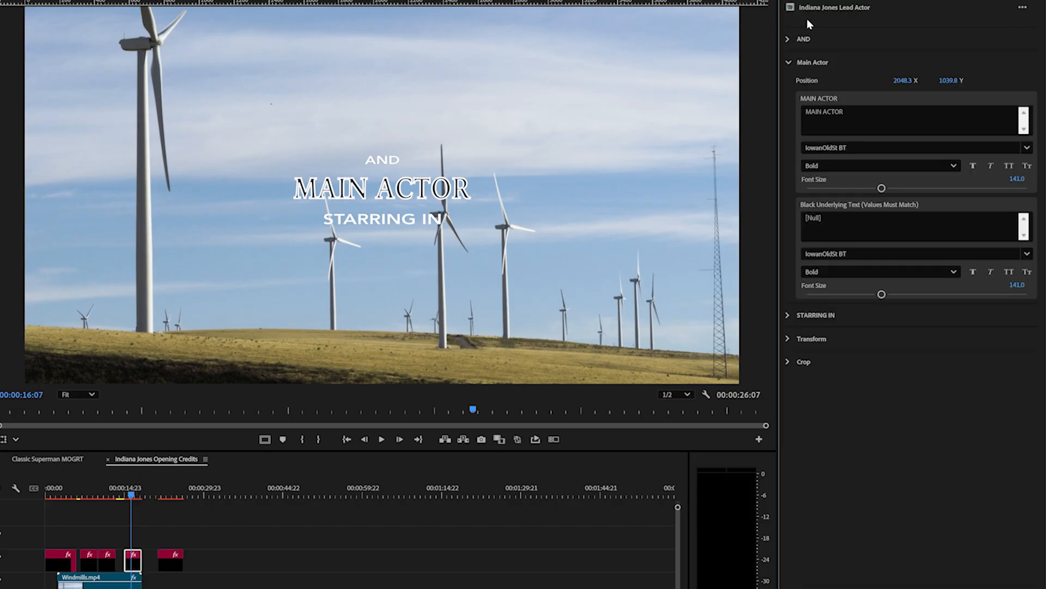
# - Delete the "AND" text from the new Lead Actor title
pyautogui.click(803, 39)
pyautogui.click(829, 78)
pyautogui.hotkey('ctrl', 'a')
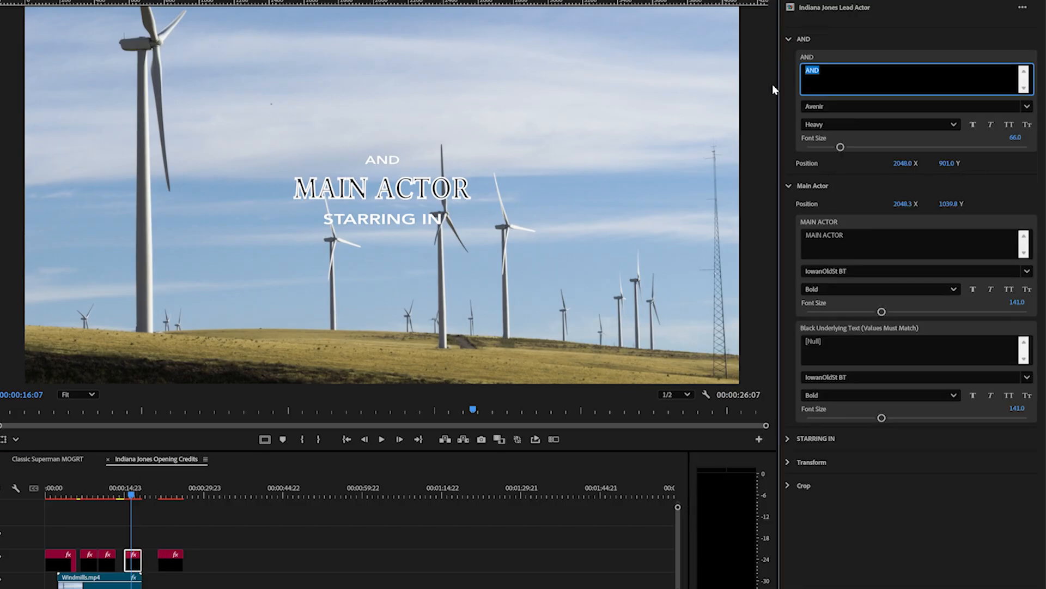
pyautogui.press('BackSpace')
# - Replace the "MAIN ACTOR" text with "RAIDERS" and set its font style to Bold
pyautogui.click(860, 240)
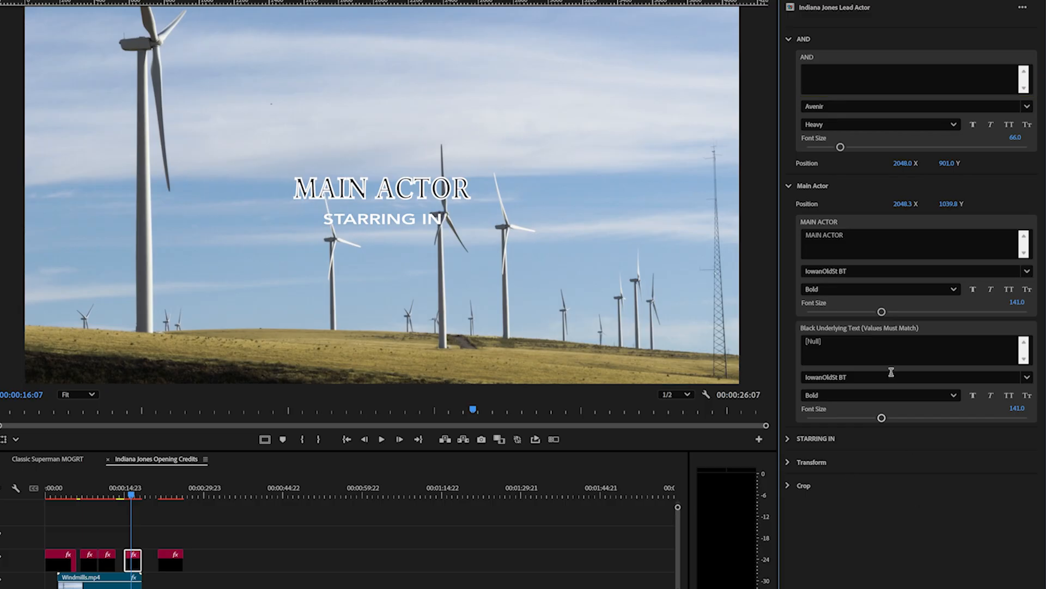
pyautogui.hotkey('ctrl', 'a')
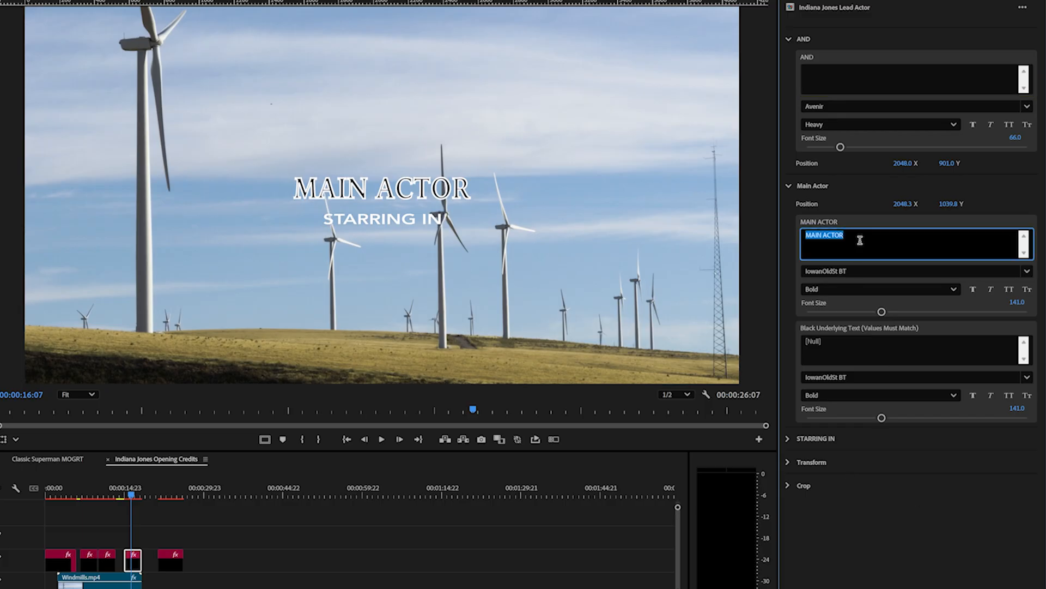
pyautogui.press('BackSpace')
pyautogui.write('RAIDERS')
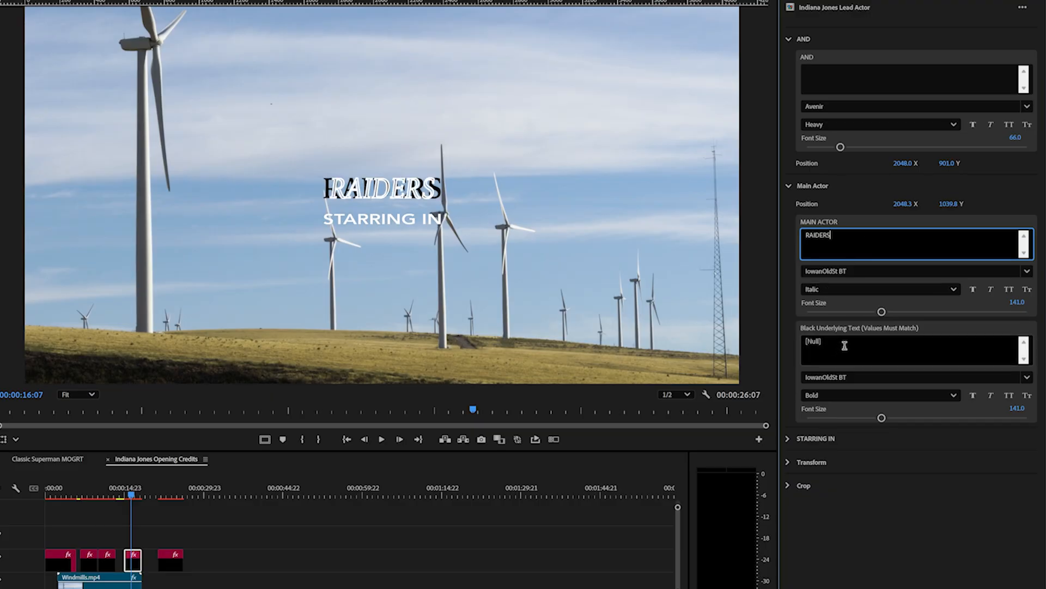
pyautogui.click(858, 289)
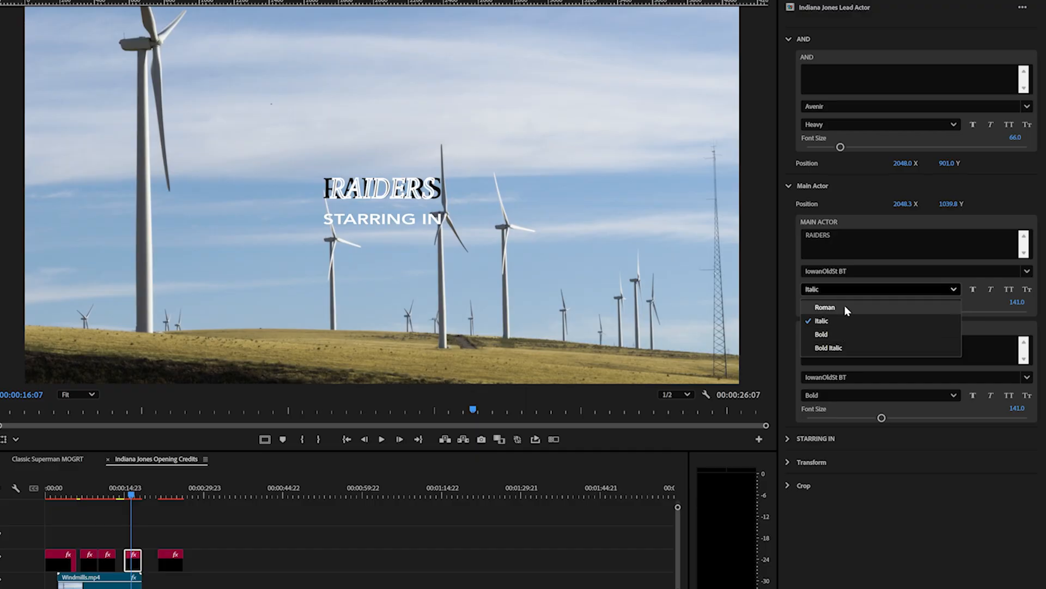
pyautogui.click(846, 308)
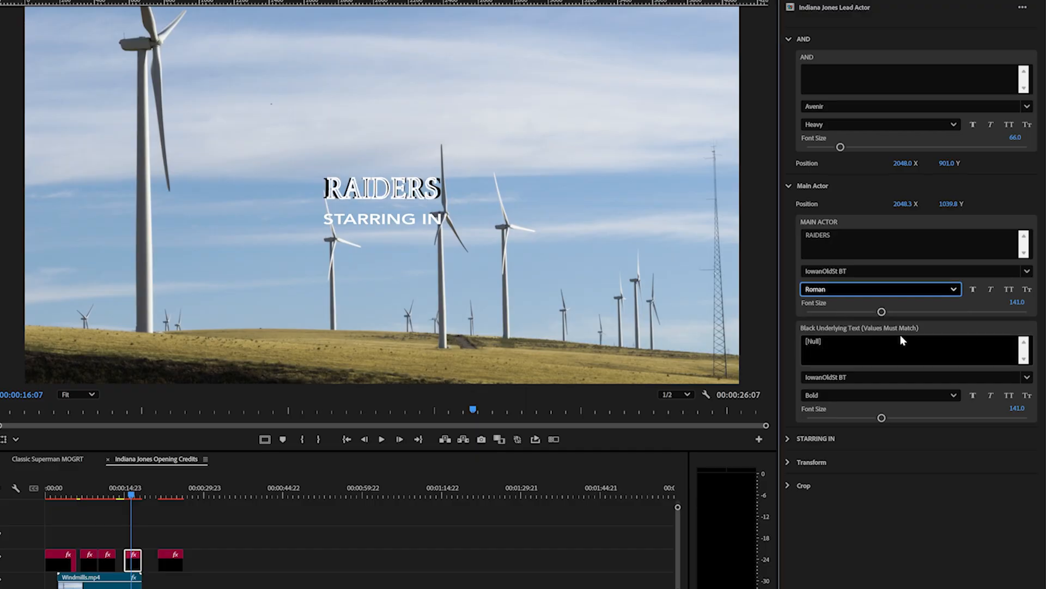
pyautogui.click(880, 289)
pyautogui.click(863, 335)
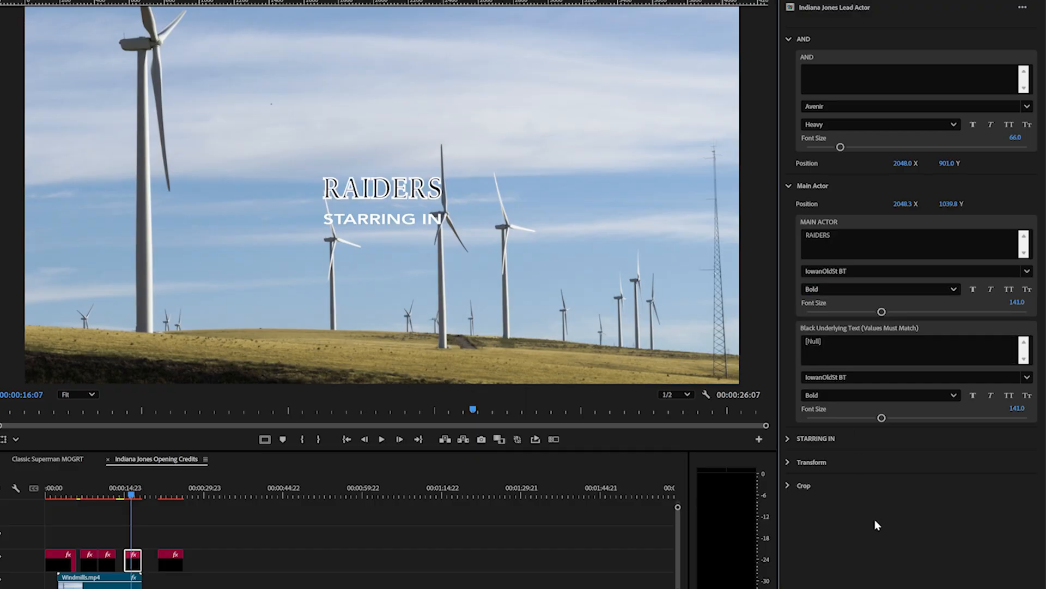
# - Set the font size of both the main actor text and its black underlying text to 229
pyautogui.moveTo(883, 419); pyautogui.dragTo(934, 424)
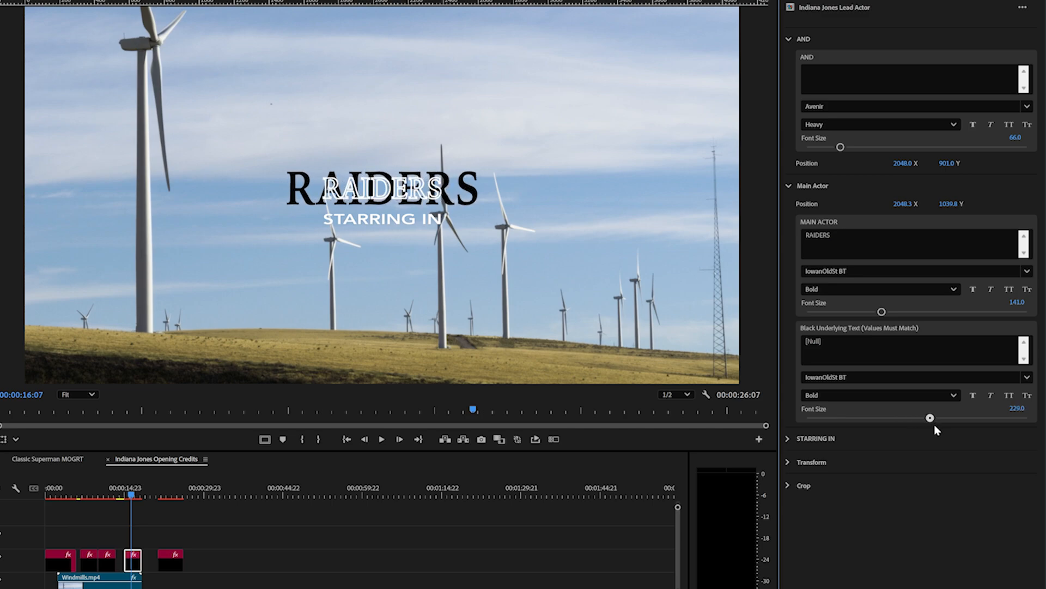
pyautogui.click(1017, 301)
pyautogui.write('229')
pyautogui.press('Return')
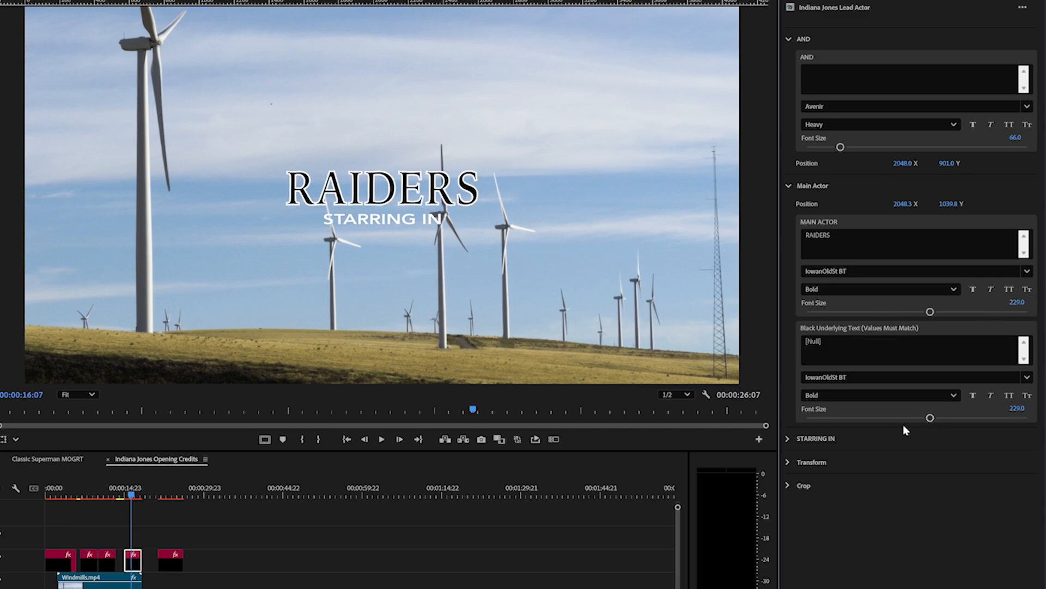
# - Replace the "STARRING IN" text with "OF THE LOST ARK" and enlarge its font size to 93.6
pyautogui.click(830, 440)
pyautogui.click(858, 472)
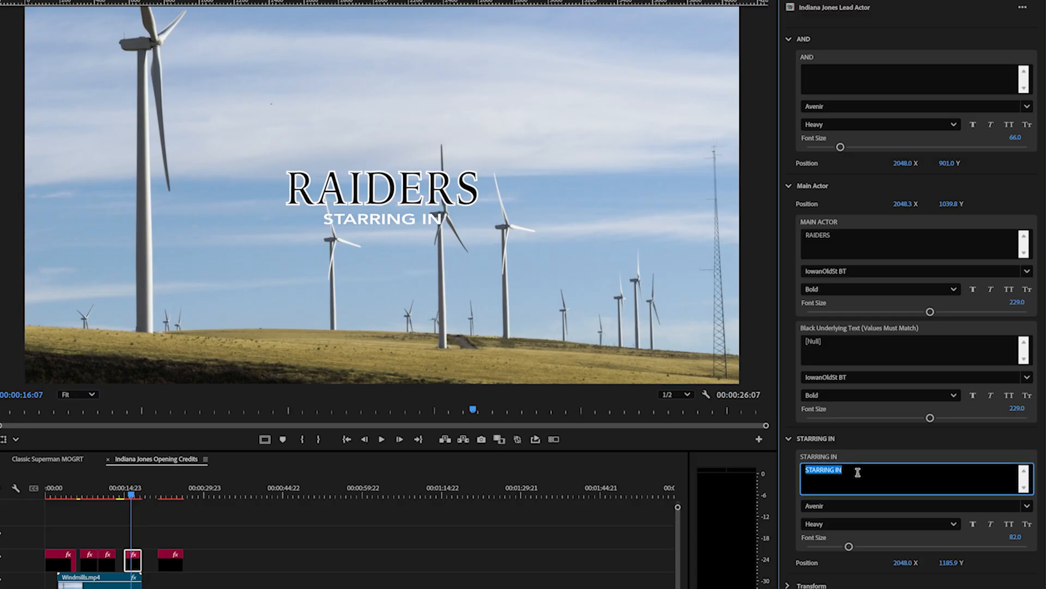
pyautogui.write('OF THE LOST ARK')
pyautogui.press('Return')
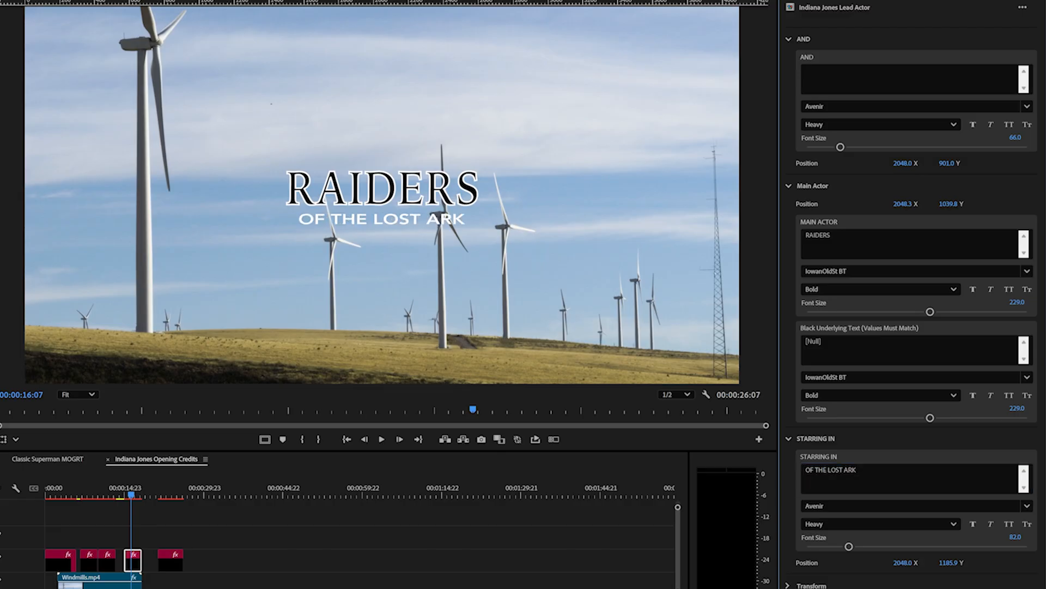
pyautogui.click(856, 546)
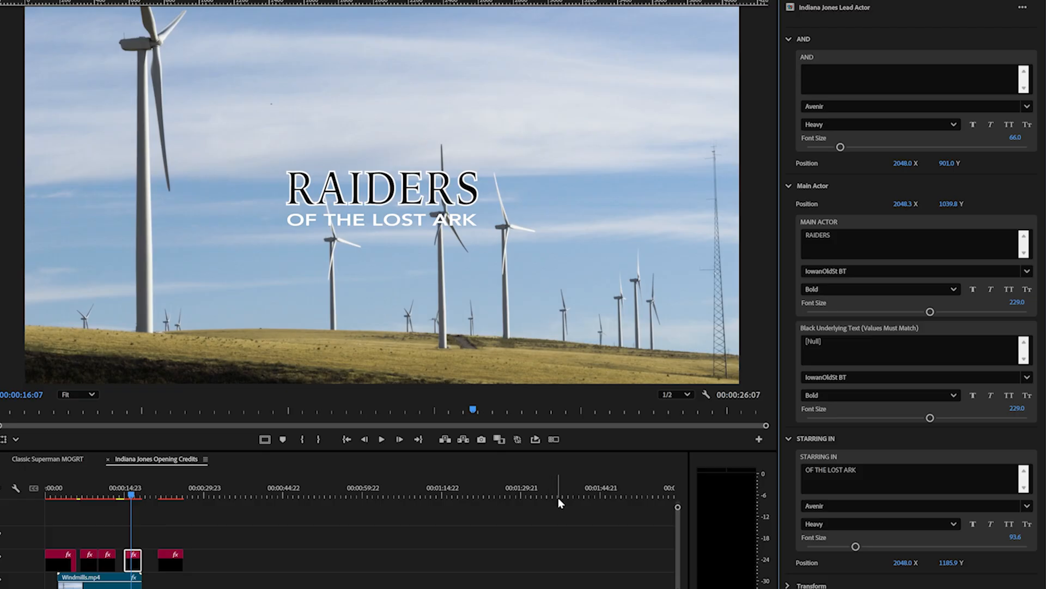
# - Change the main line of the title to "INDIANA JONES" and the line beneath it to "AND THE DIAL OF DESTINY"
pyautogui.click(882, 238)
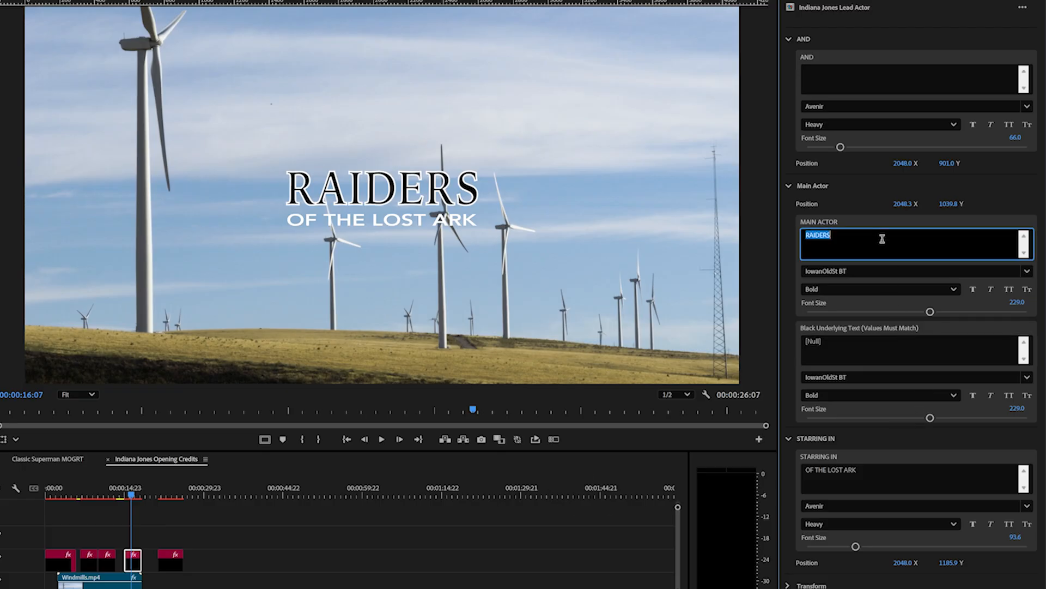
pyautogui.write('INDIANA JONES')
pyautogui.click(883, 469)
pyautogui.write('AND THE DIAL O')
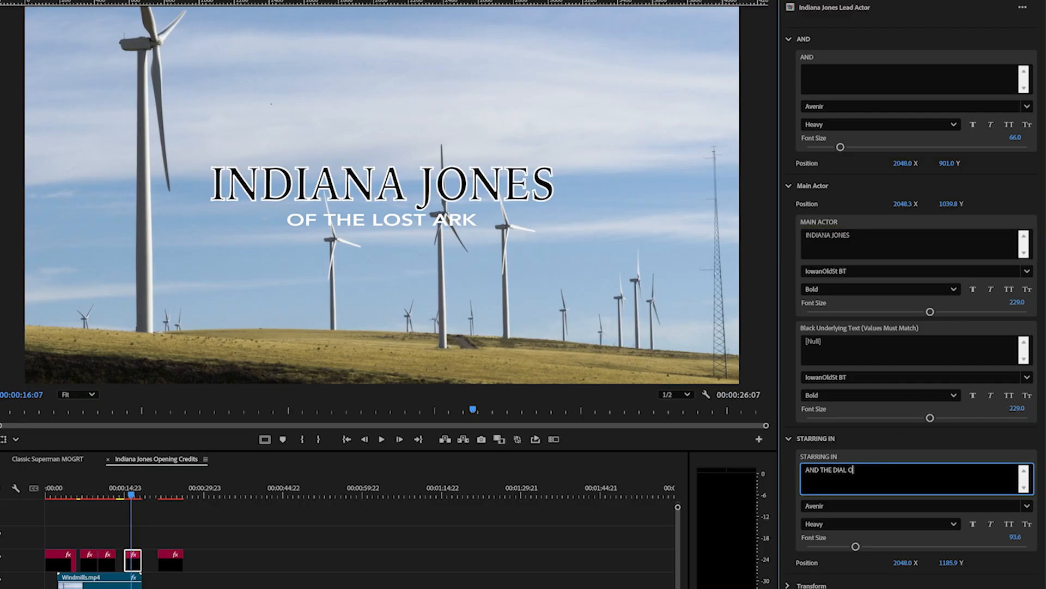
pyautogui.write('F DESTINY')
pyautogui.click(873, 579)
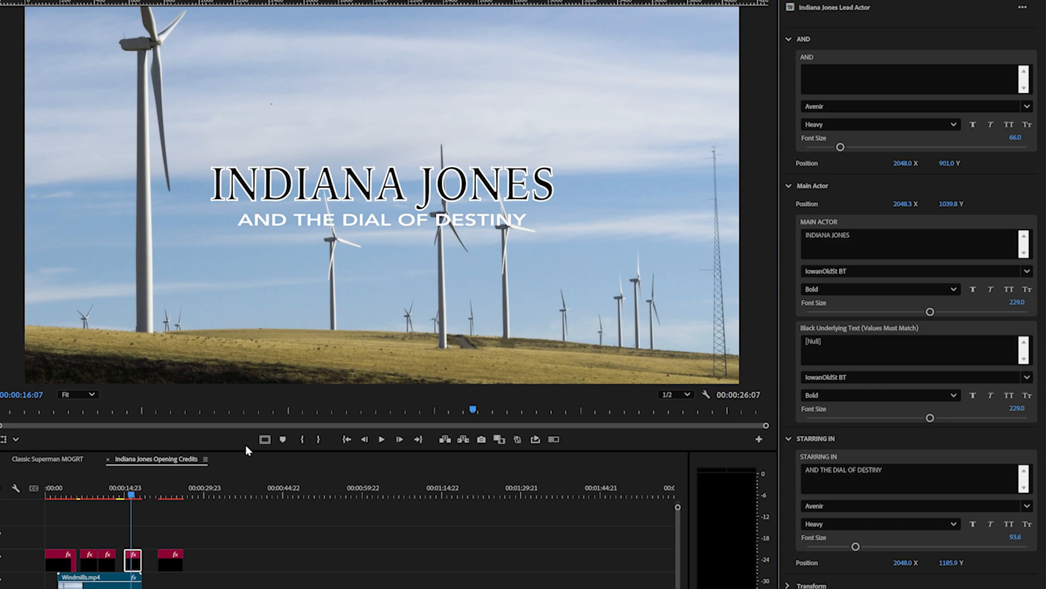
# - Move the playhead back to just before the Lead Actor title to preview it over the windmill footage
pyautogui.moveTo(132, 496)
pyautogui.mouseDown()
pyautogui.moveTo(144, 496)
pyautogui.moveTo(119, 496)
pyautogui.mouseUp()
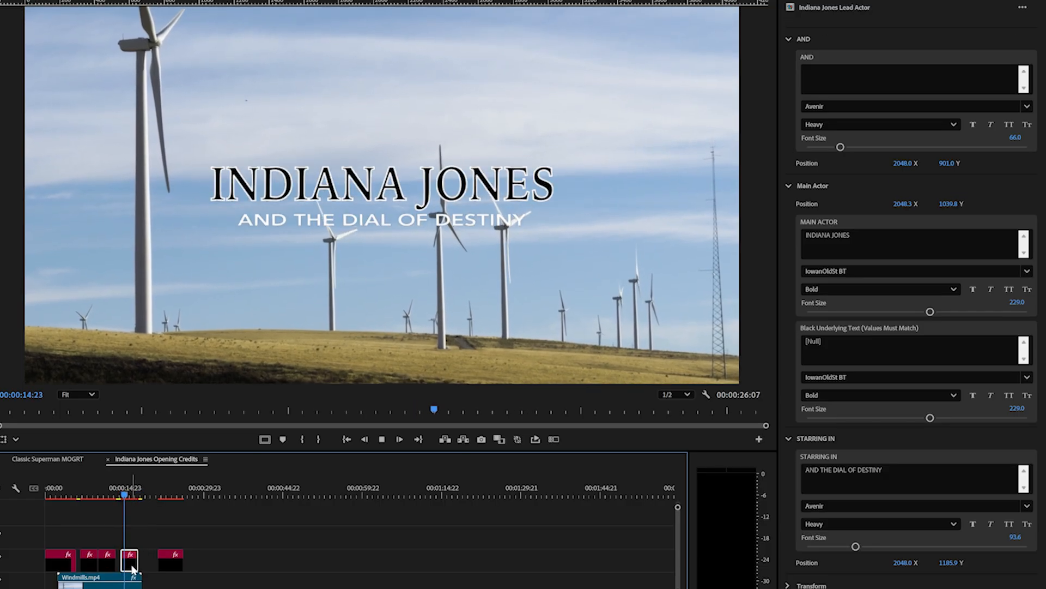